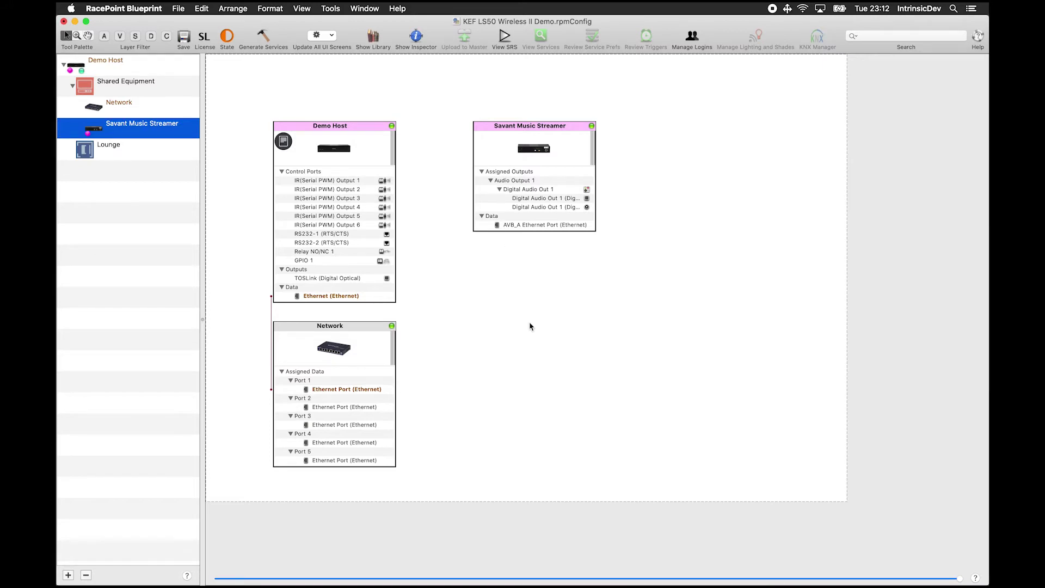
double_click(505, 153)
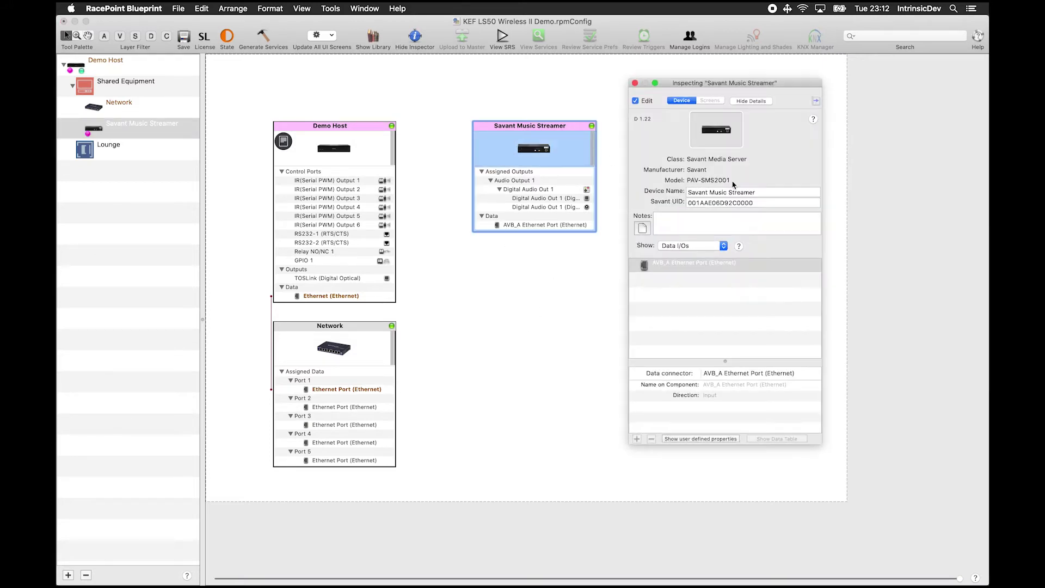
click(635, 83)
click(502, 305)
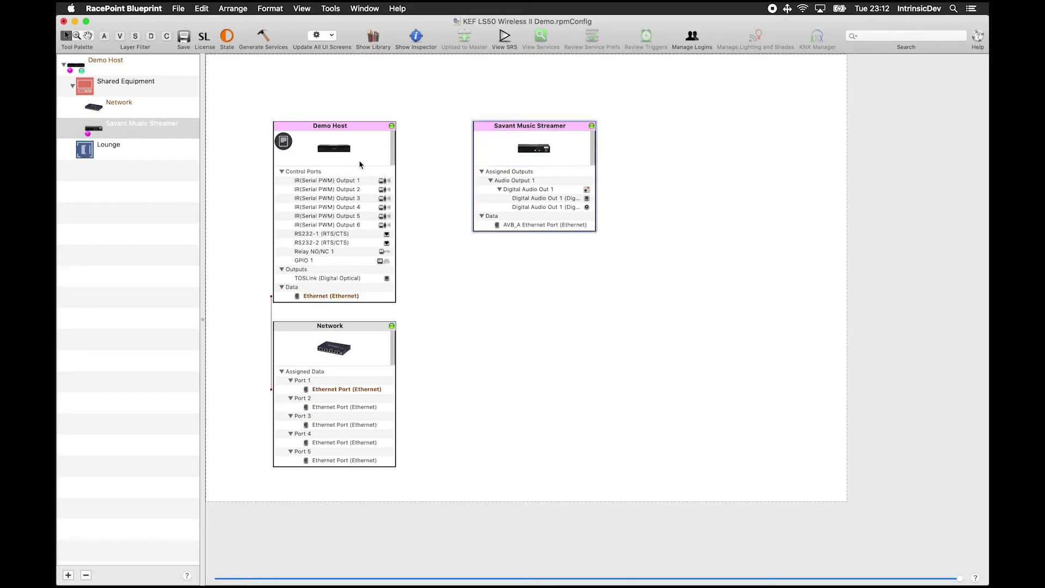
drag(615, 32, 616, 155)
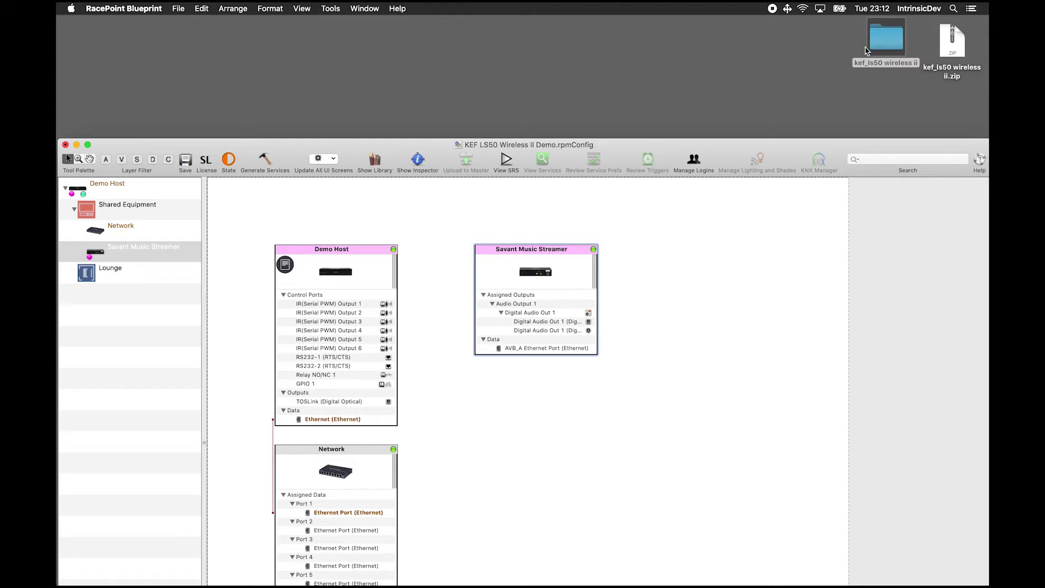
drag(743, 143, 737, 25)
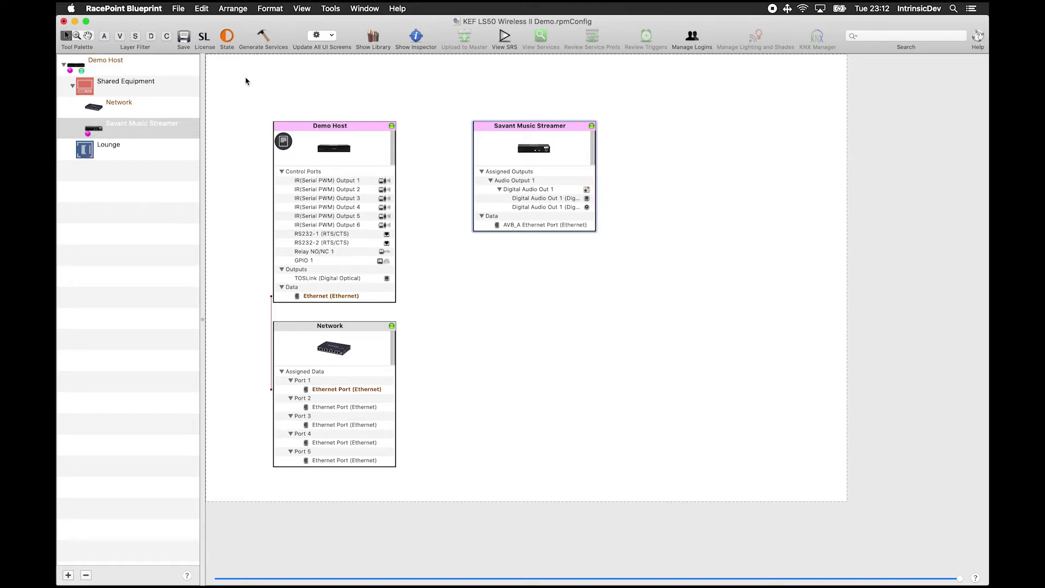
Step: Create a Custom Profiles folder inside the Savant home folder and add it as a user library in the preferences
click(133, 7)
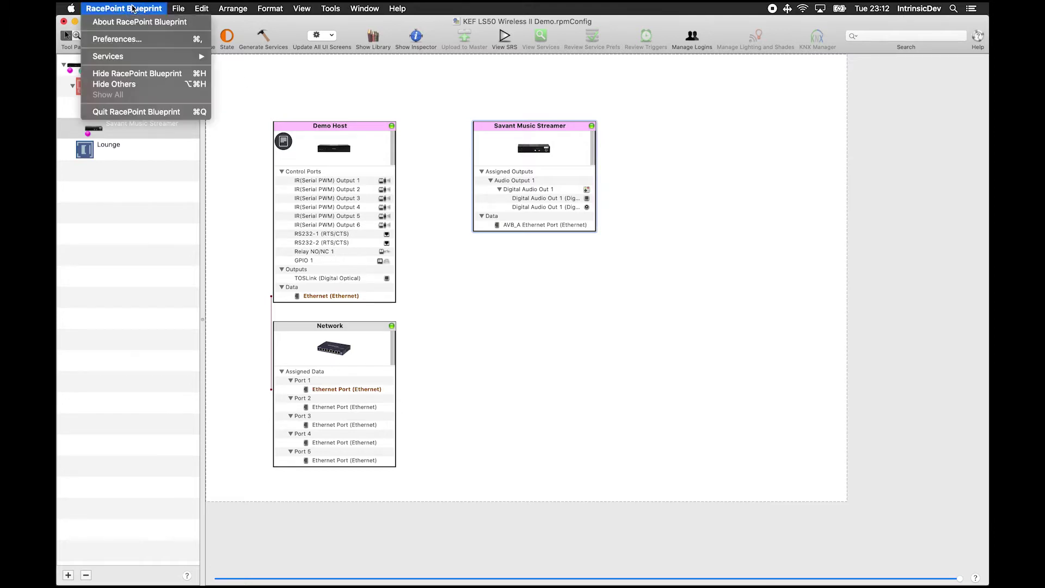
click(117, 39)
click(395, 114)
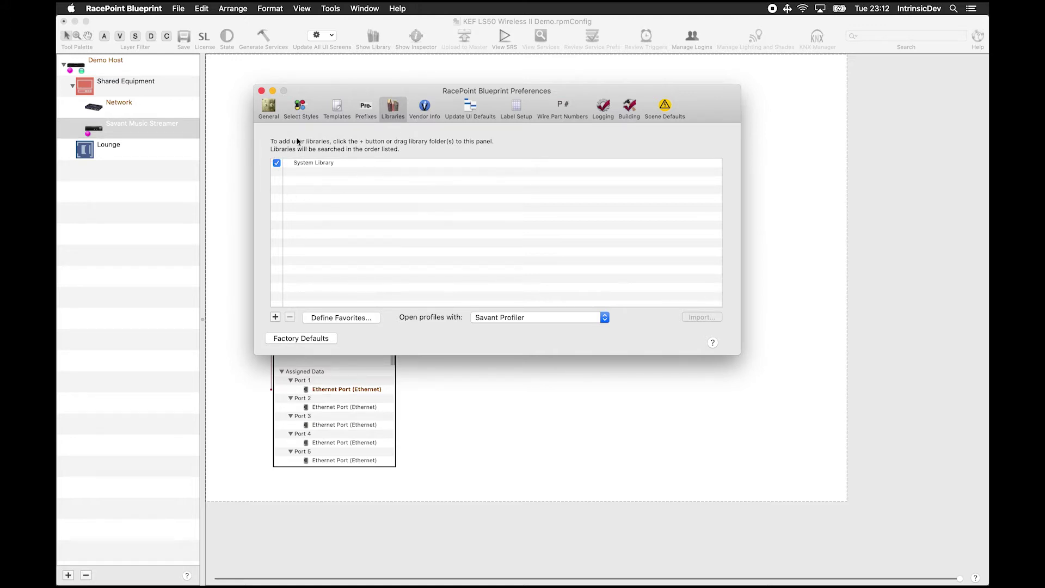
click(275, 318)
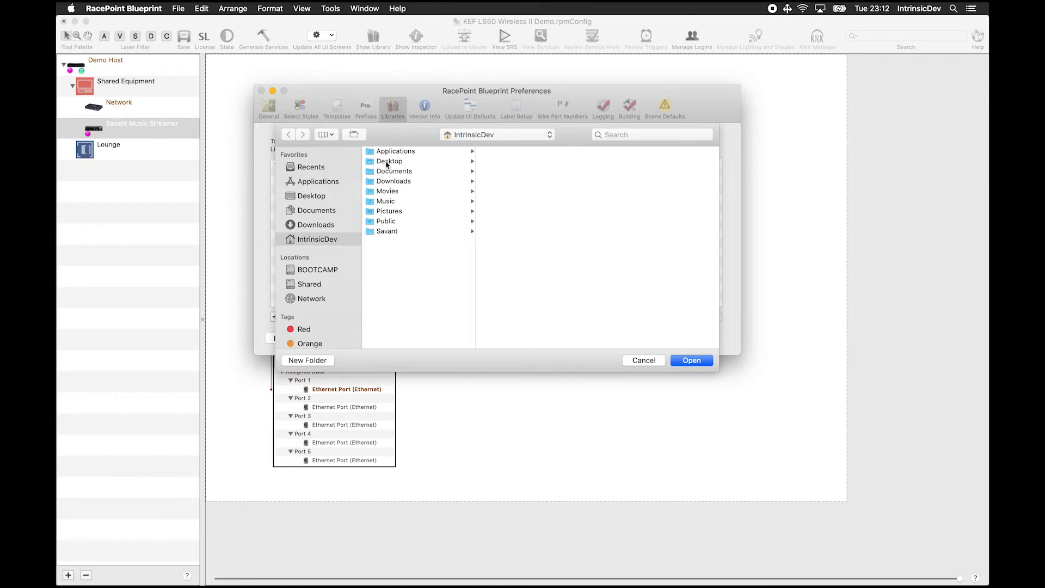
click(384, 232)
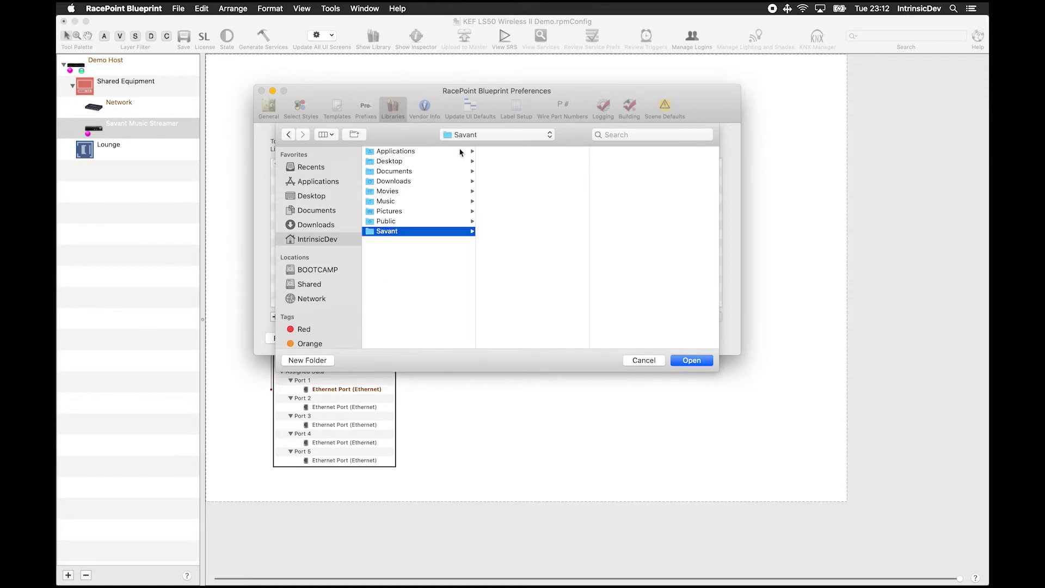
click(307, 360)
text(Custom Profiles)
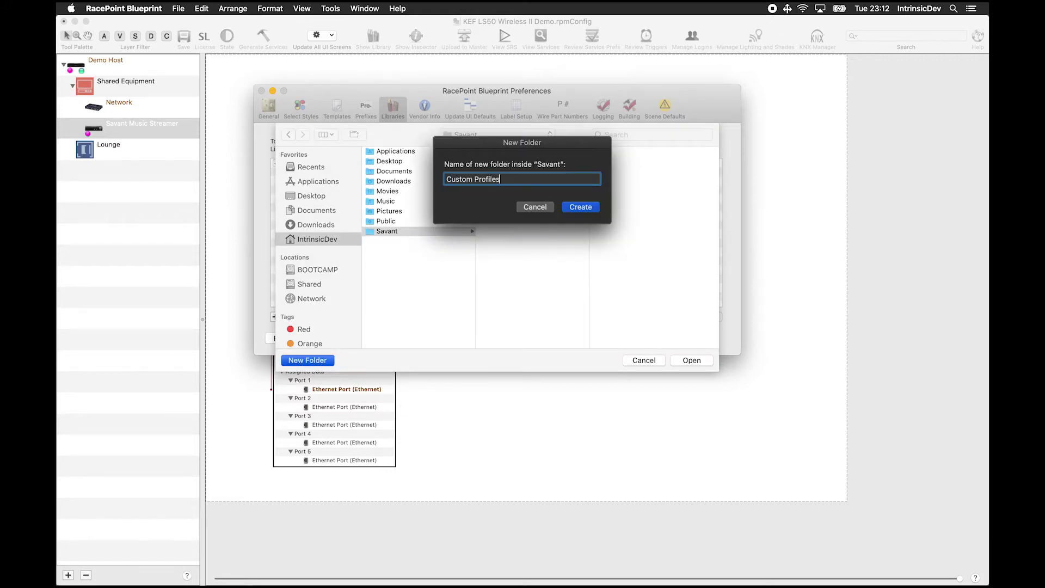
click(581, 208)
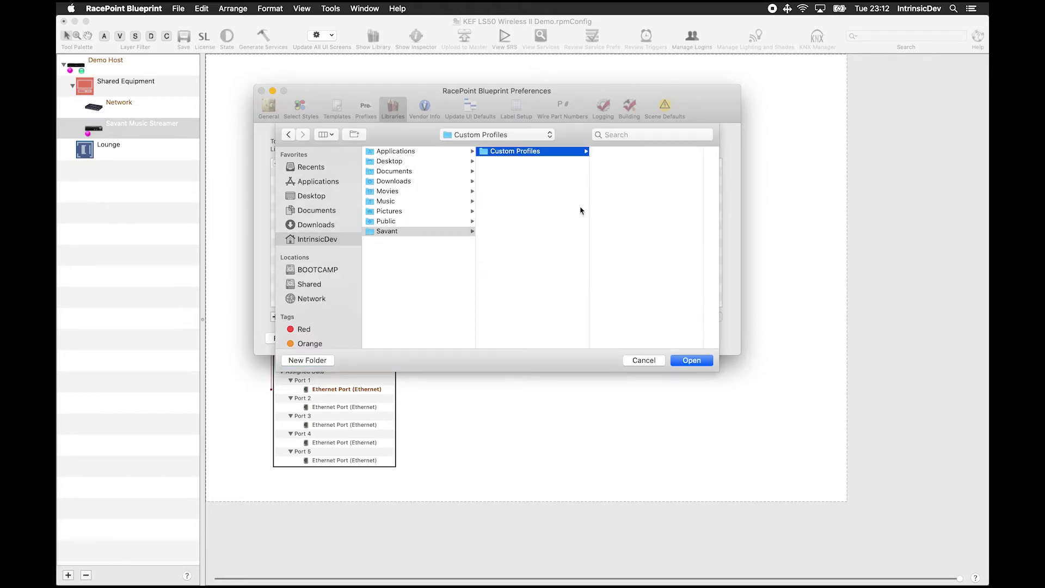
key(Return)
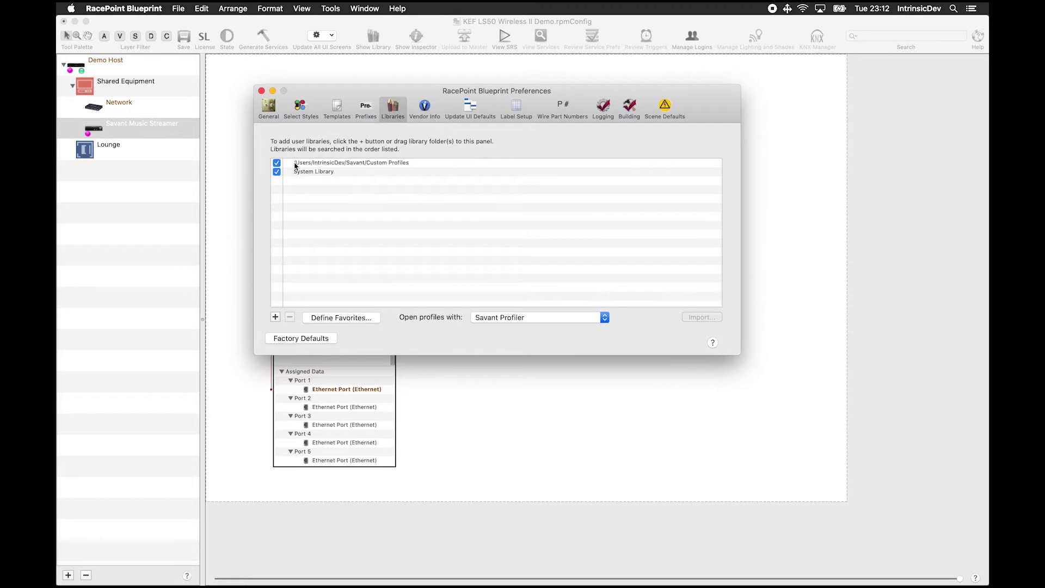
Step: Import kef_ls50 wireless ii.xml from the desktop's kef_ls50 wireless ii folder into the Custom Profiles library and close the preferences
click(382, 166)
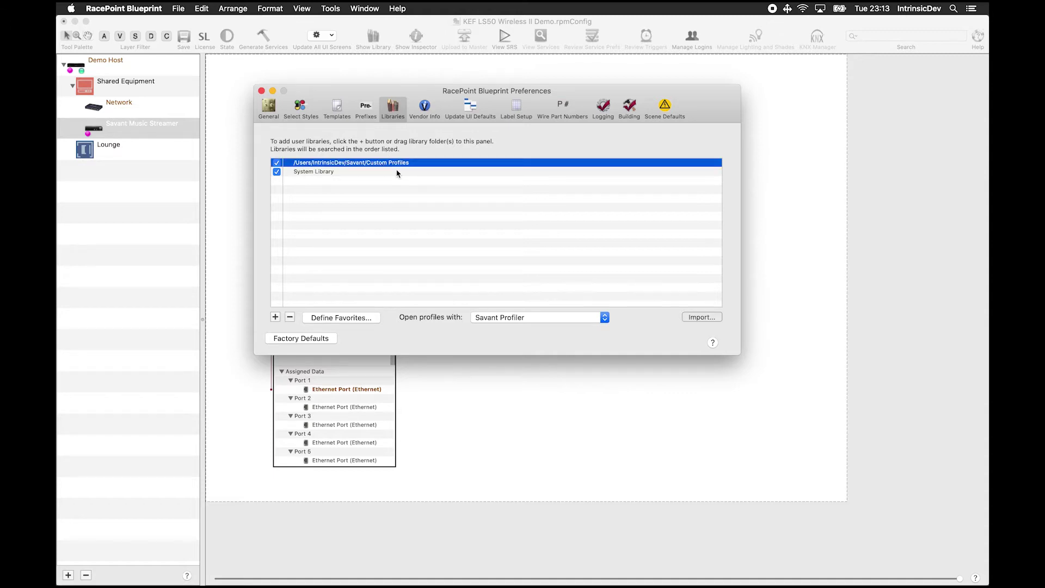
click(694, 319)
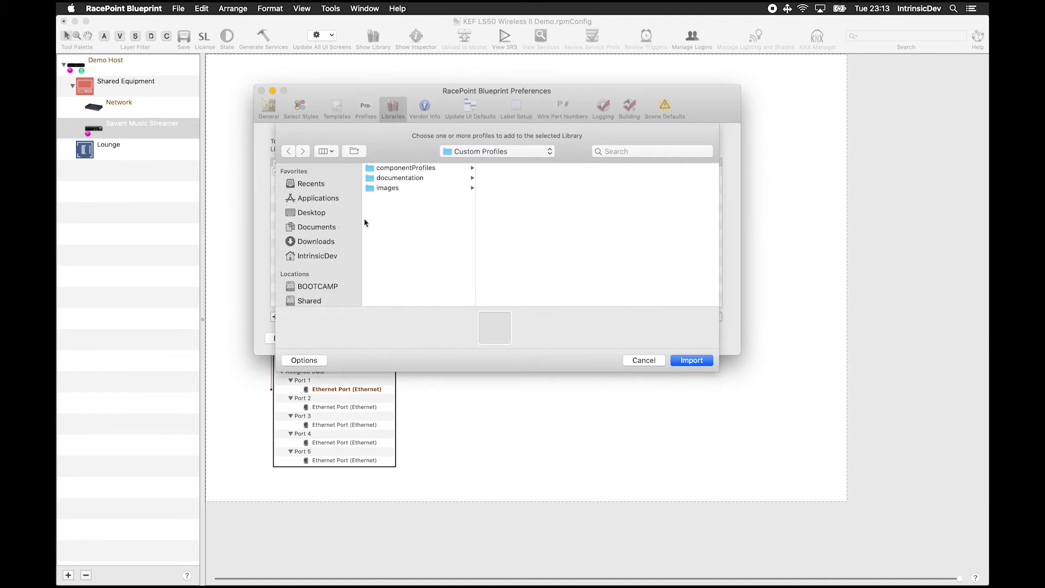
click(314, 213)
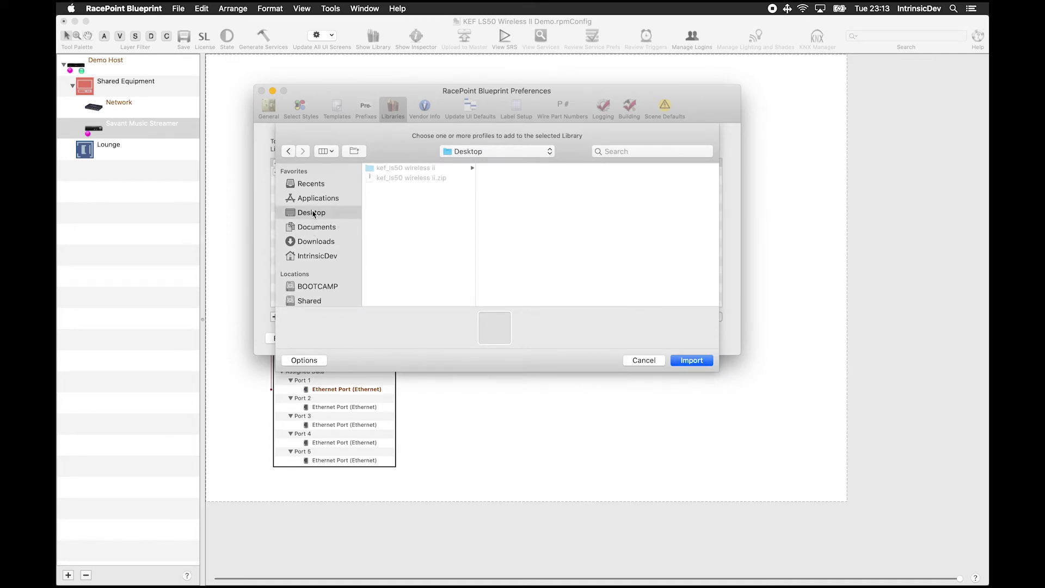
click(391, 170)
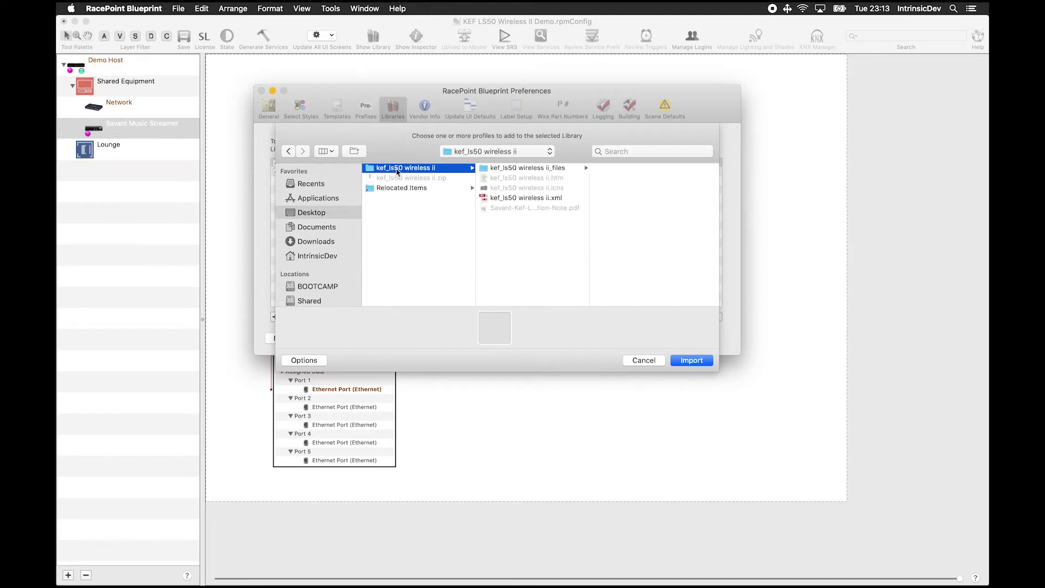
click(552, 199)
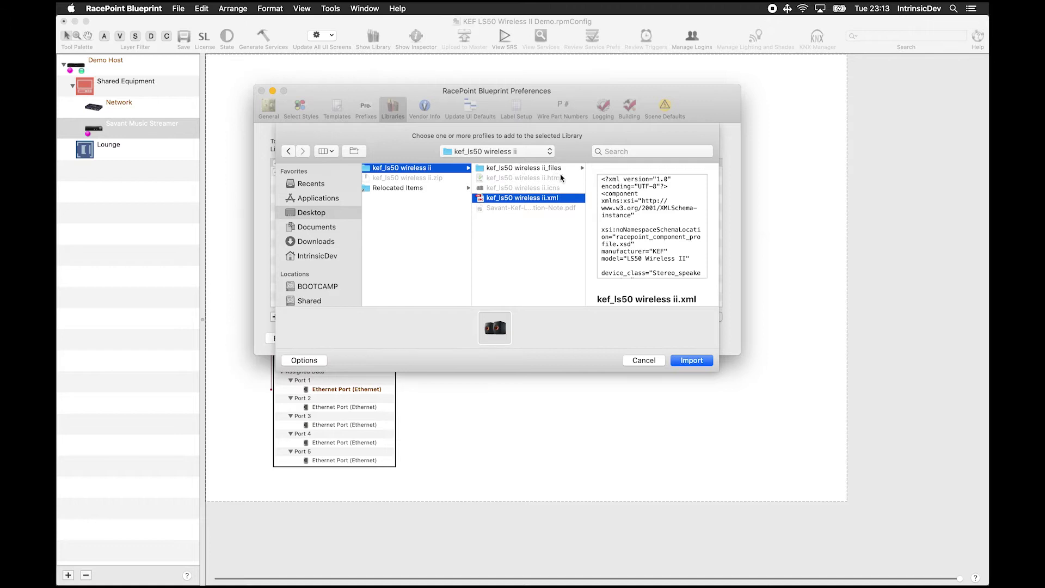
click(692, 360)
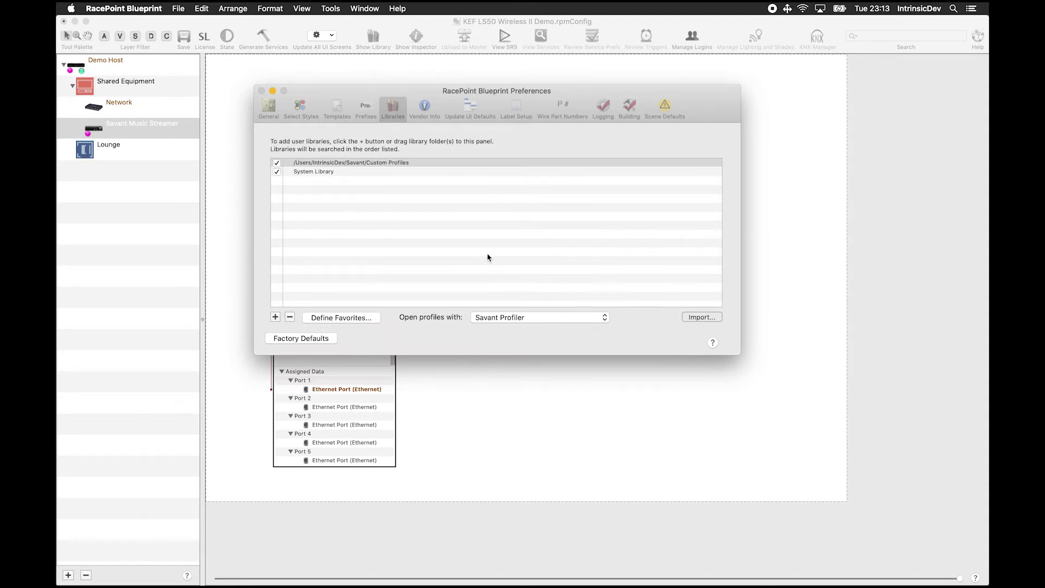
click(353, 109)
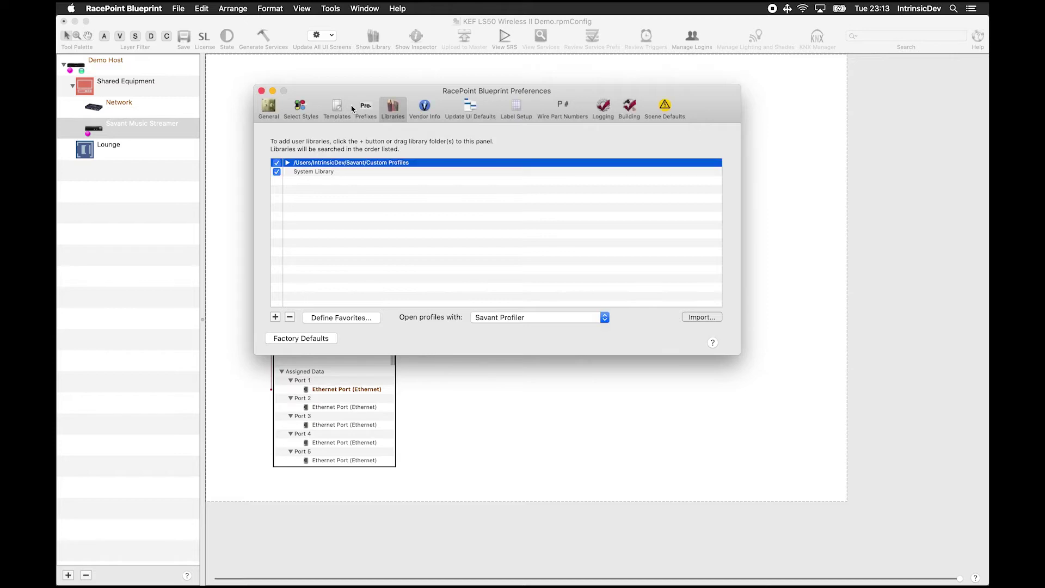
click(261, 91)
Step: Filter the component library by manufacturer KEF and the search text Wireless, and select LS50 Wireless II [IP]
click(374, 38)
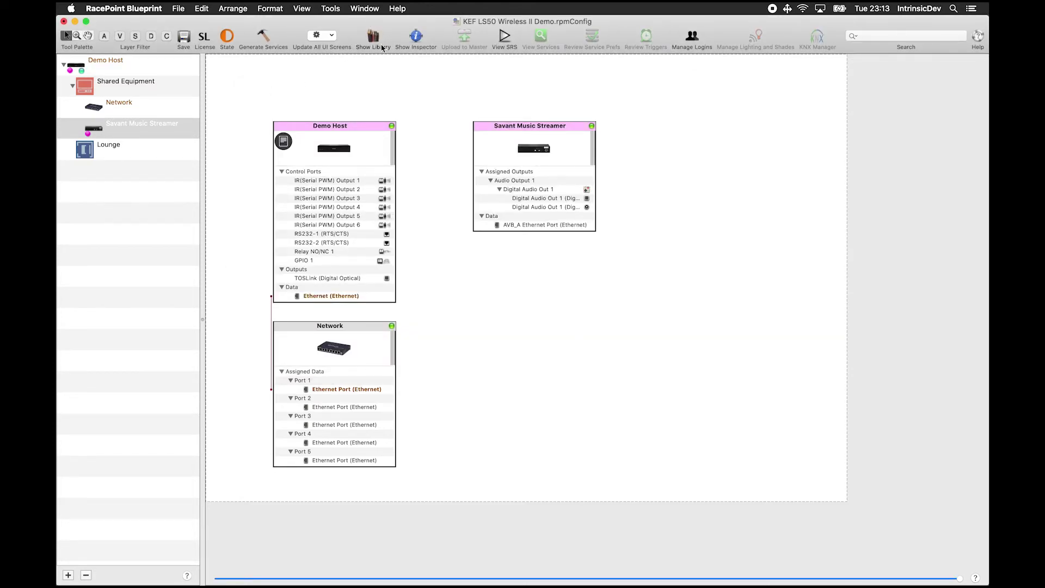
drag(672, 126, 713, 75)
click(699, 111)
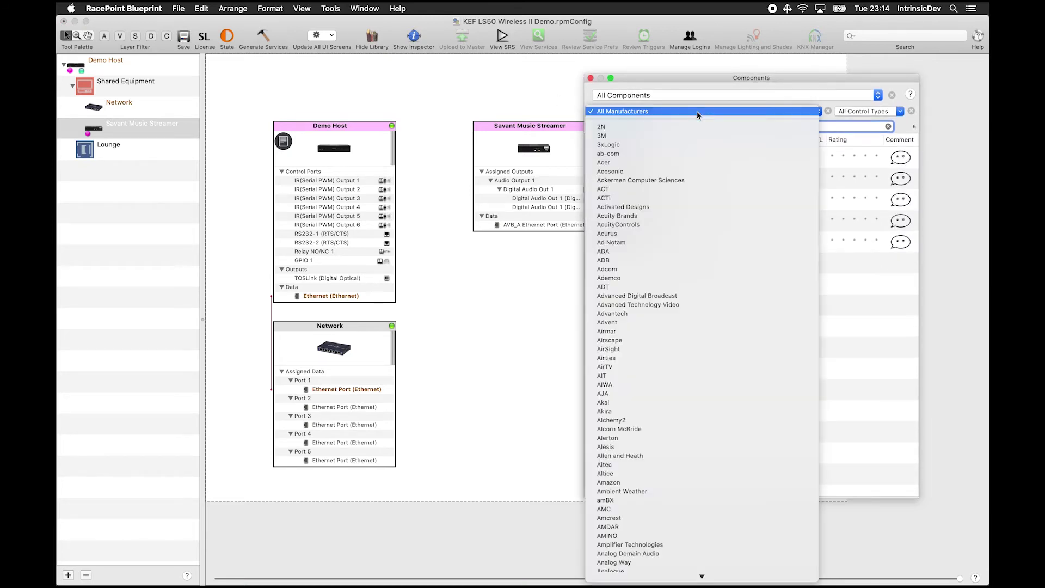
text(kef)
key(Return)
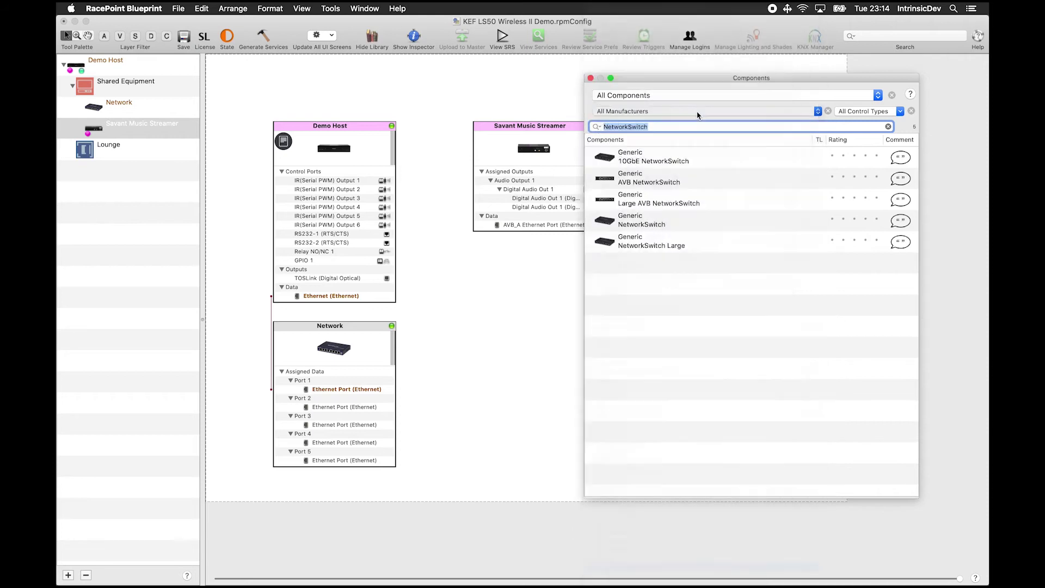
click(889, 127)
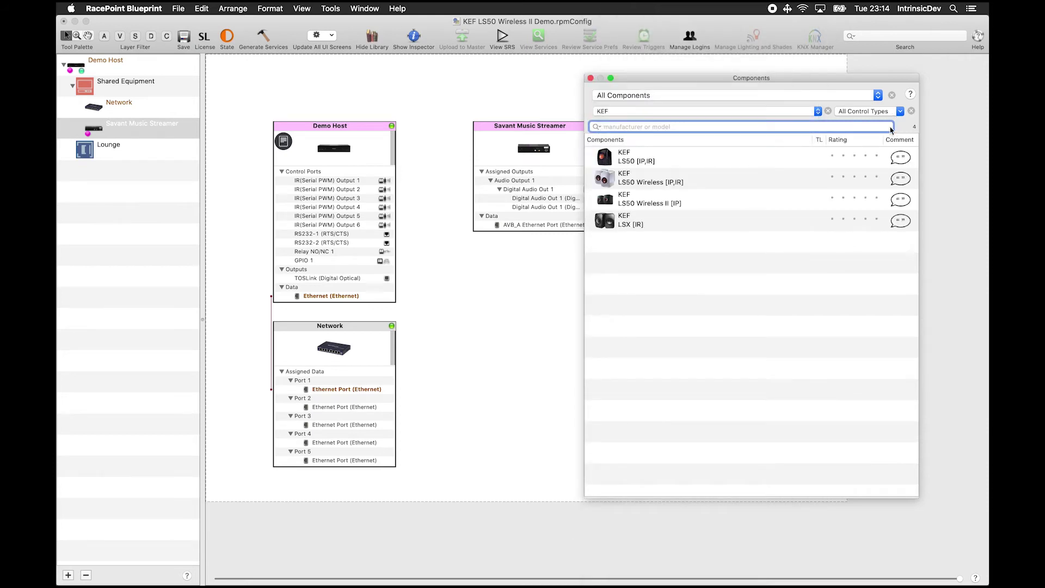
text(Wireless)
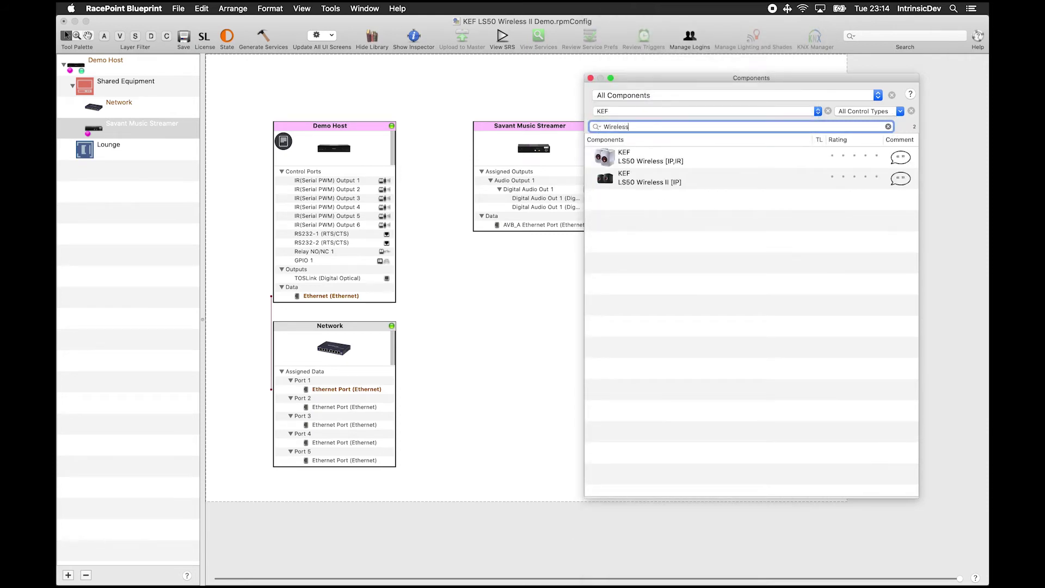
click(684, 175)
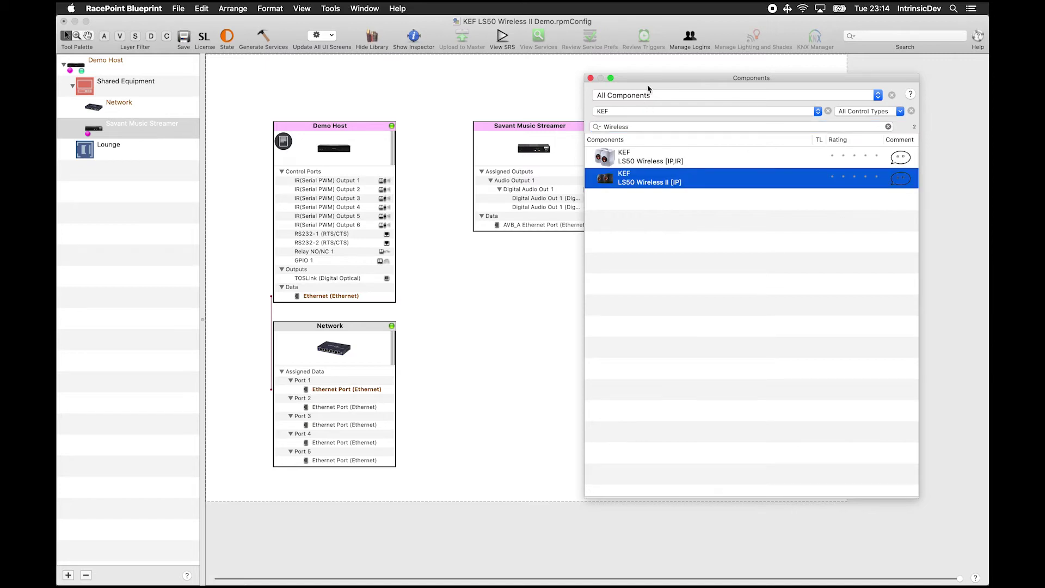
Step: Place the KEF LS50 Wireless II on the layout in the Lounge zone, named Speakers with the zone as prefix
drag(650, 79, 357, 95)
click(307, 196)
drag(306, 196, 744, 158)
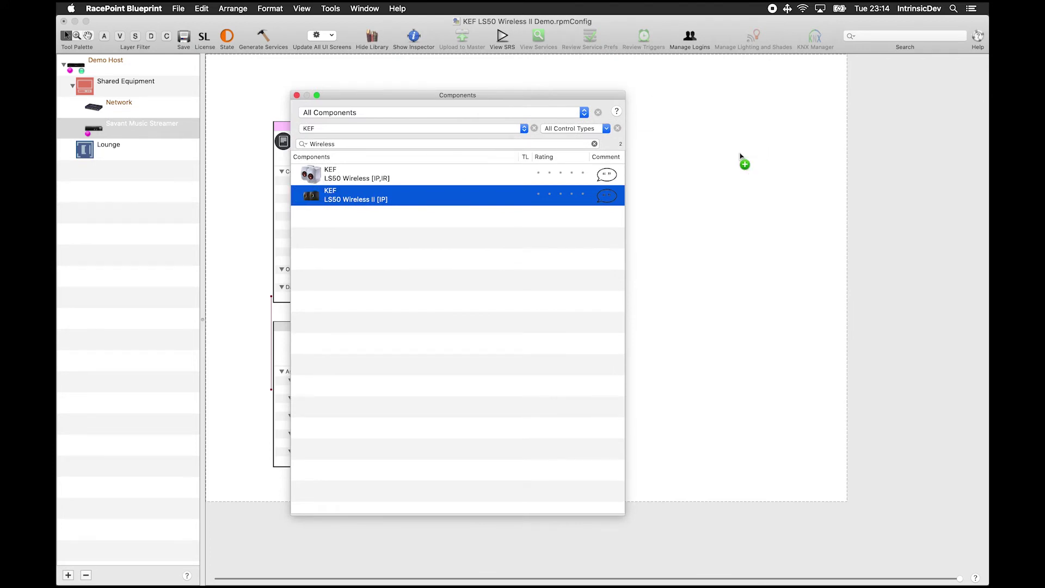
click(483, 187)
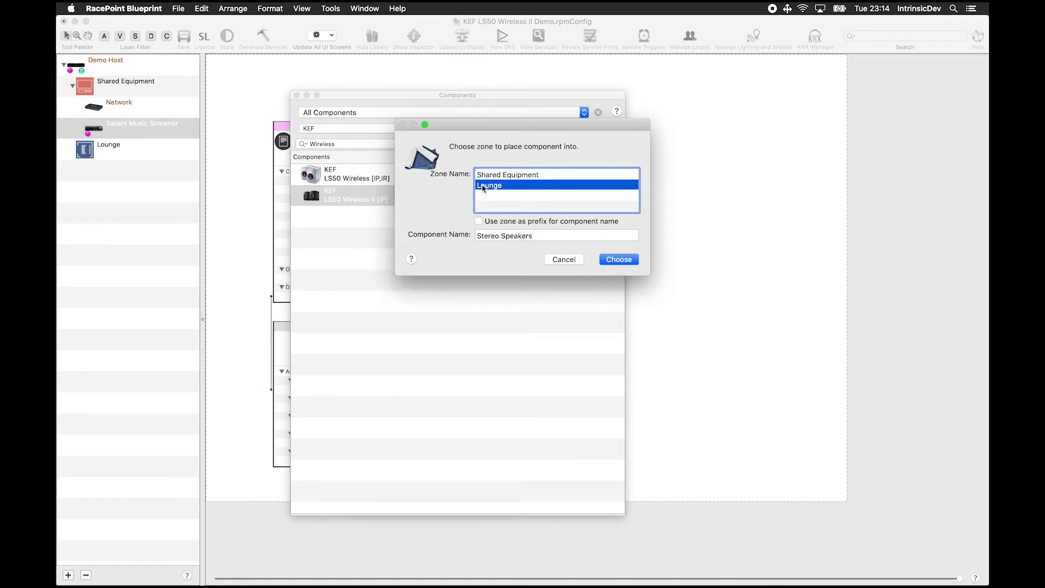
double_click(494, 235)
key(BackSpace)
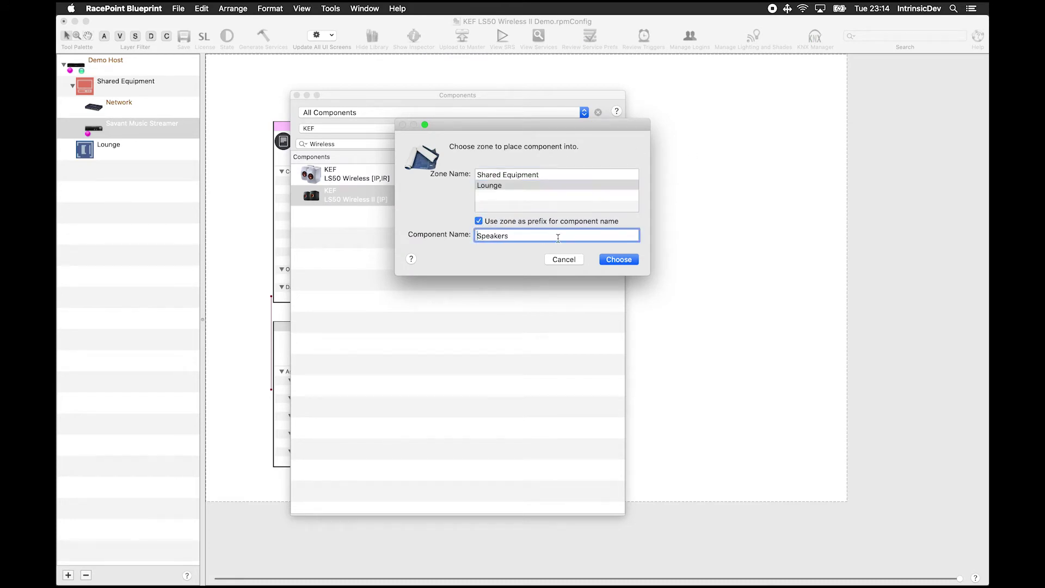
click(614, 259)
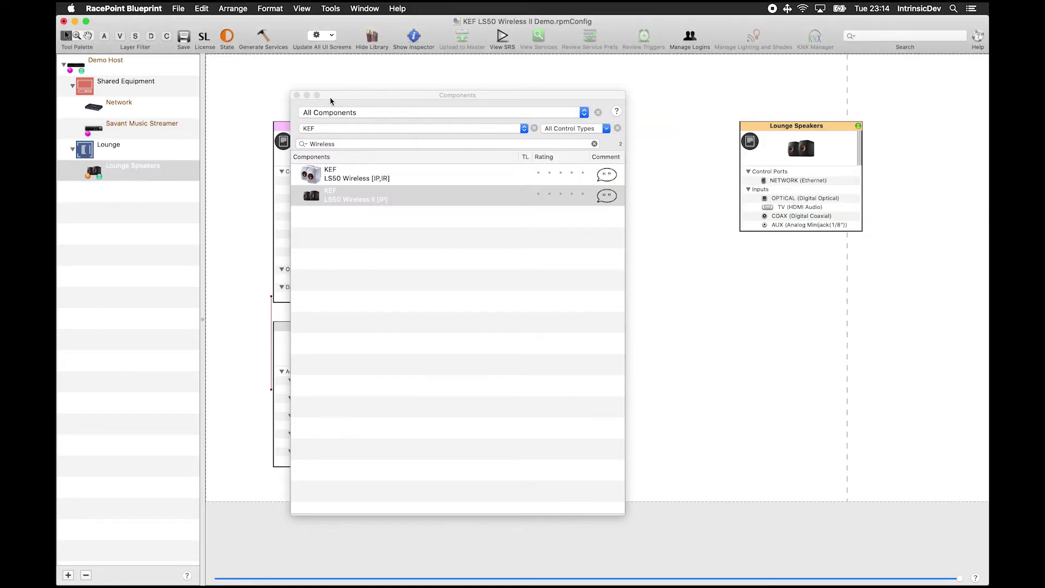
Step: Close the component library and move the Lounge Speakers block inside the page, aligned beside the Savant Music Streamer
click(297, 95)
click(816, 129)
drag(816, 130, 749, 130)
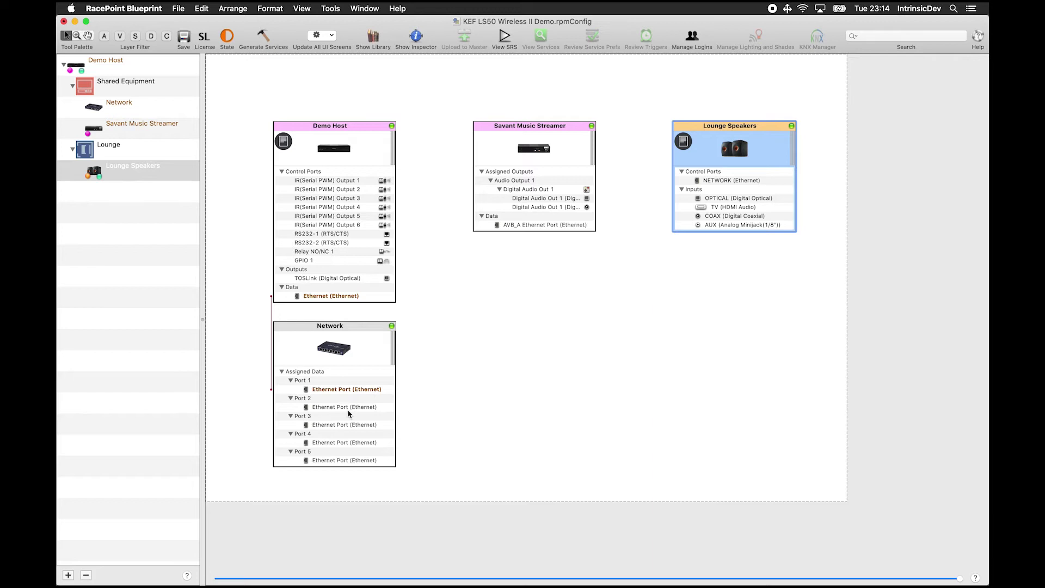
Step: Connect Network Port 2 to the Lounge Speakers' NETWORK port at 192.168.20.208, and the streamer's optical Digital Audio Out 1 to their OPTICAL input
drag(353, 409, 669, 186)
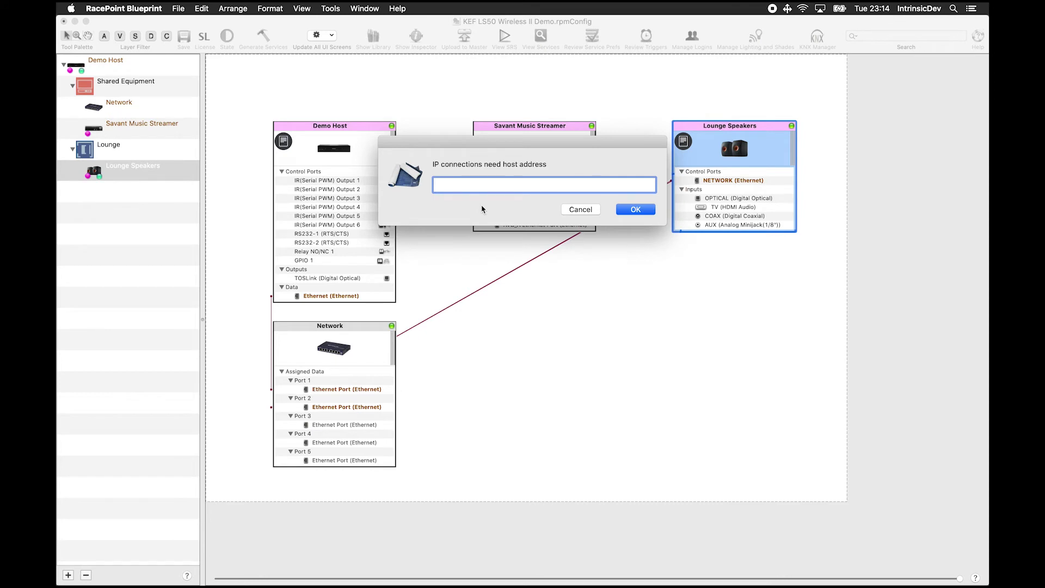
text(192.168.20.208)
key(Return)
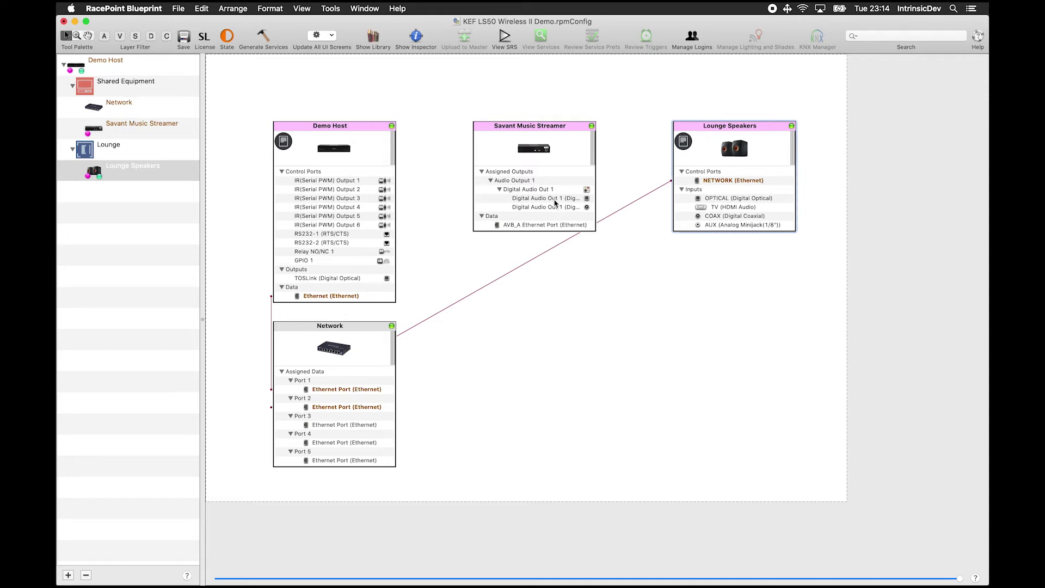
drag(555, 202, 672, 199)
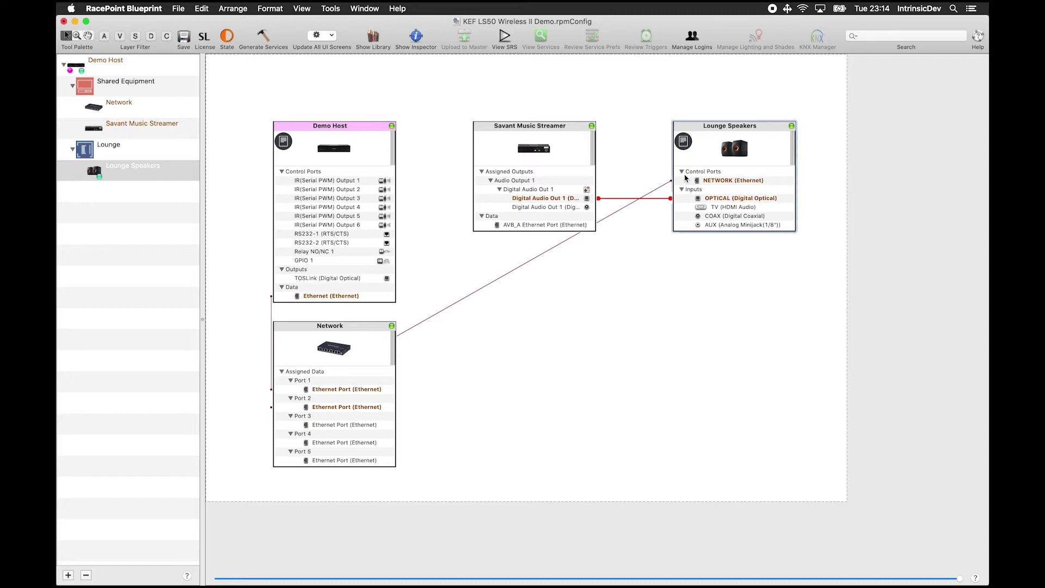
Step: Generate services, expand the Savant Music Streamer and both Lounge Speakers entries for review, and accept the service preferences
click(263, 38)
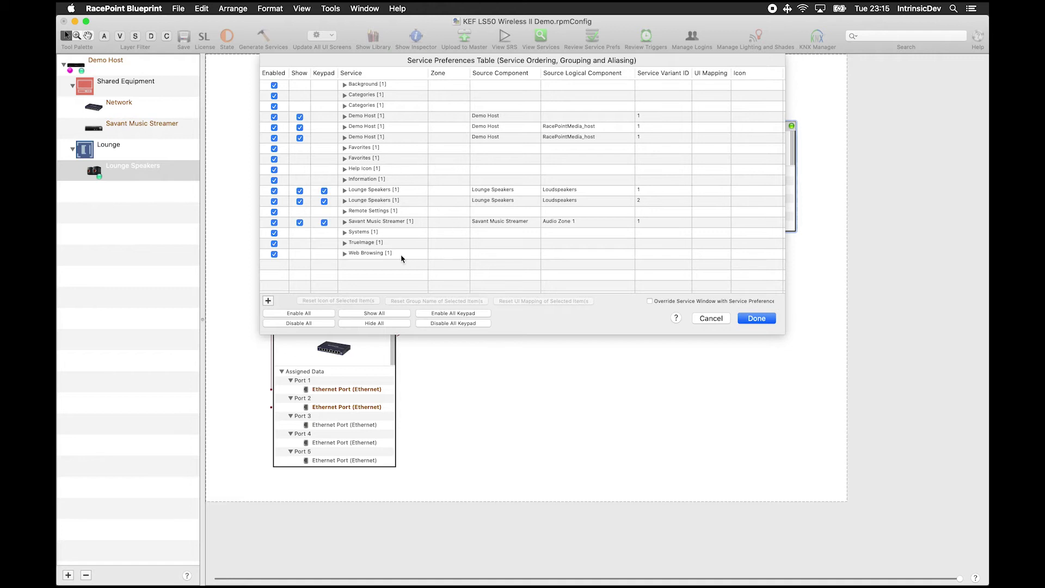
click(345, 221)
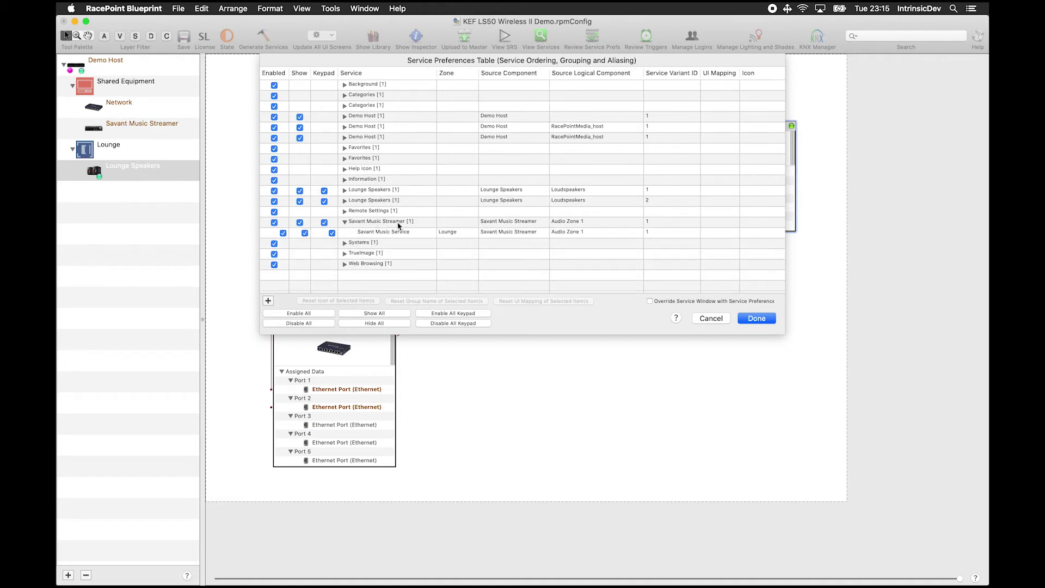
click(345, 201)
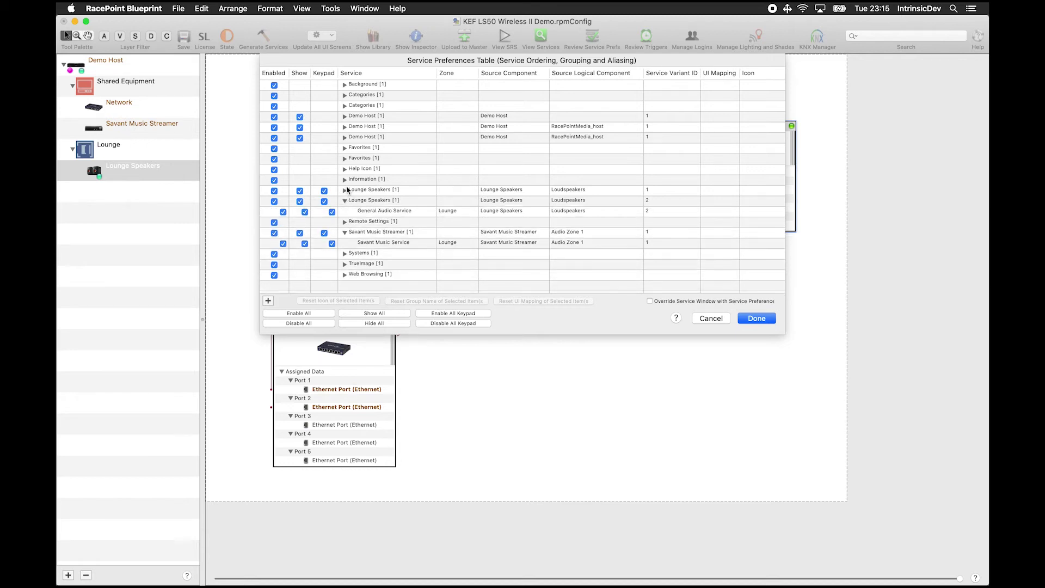
click(344, 190)
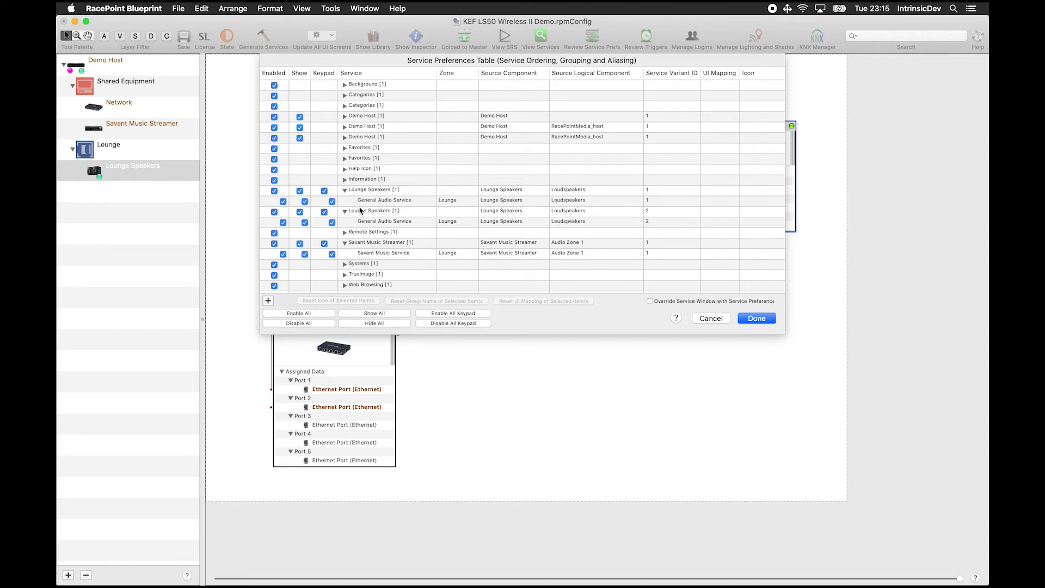
click(757, 318)
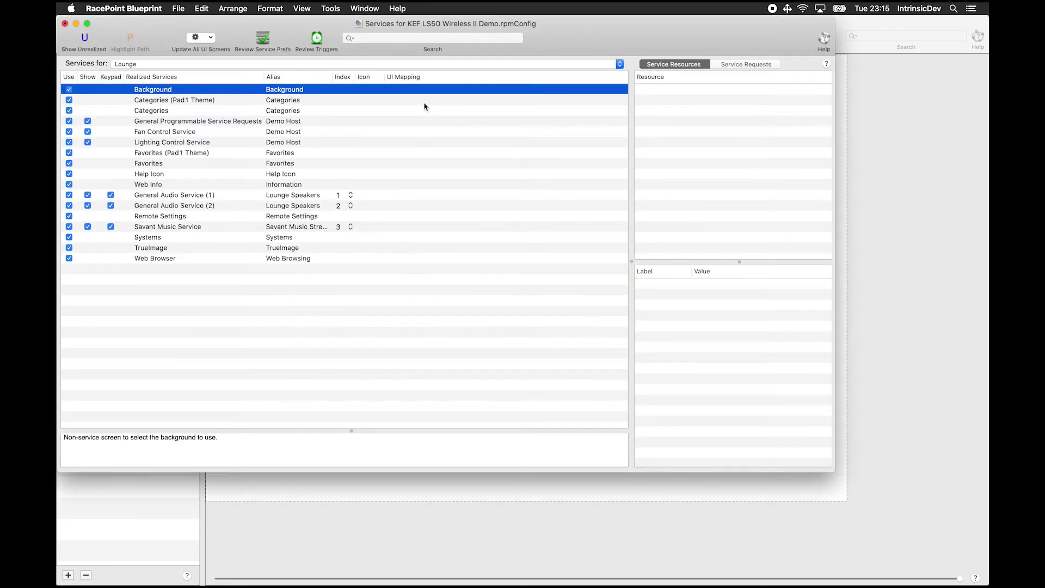
Step: Set the alias of General Audio Service (1) to Lounge Speakers Bluetooth and widen the alias column
drag(300, 24, 382, 34)
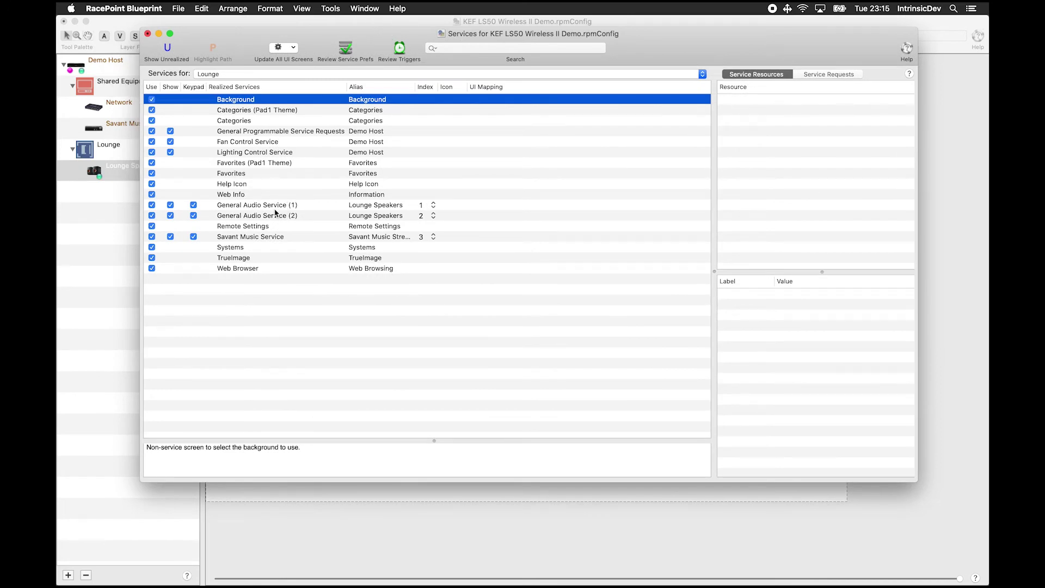
click(380, 205)
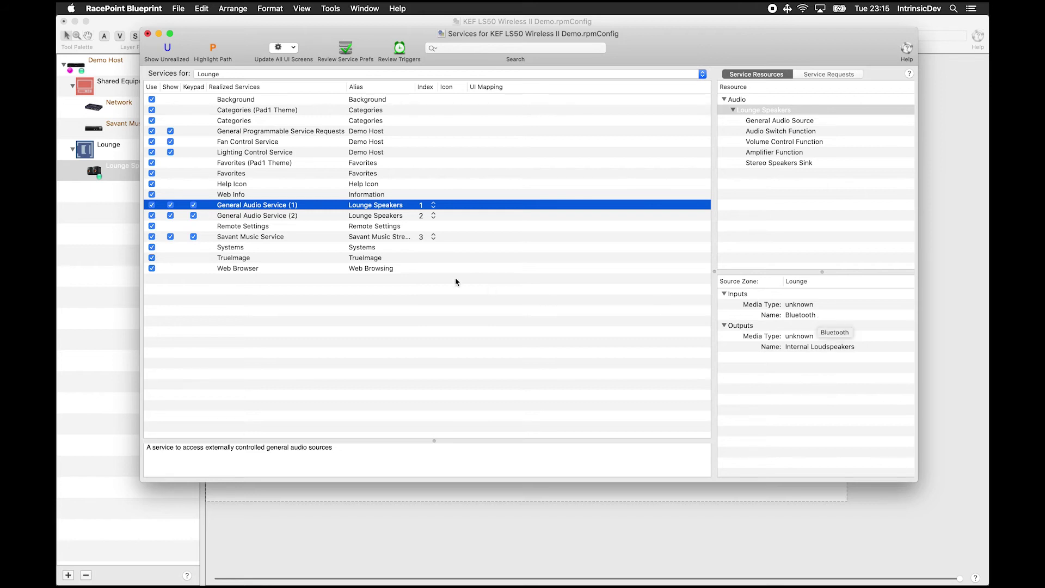
click(390, 208)
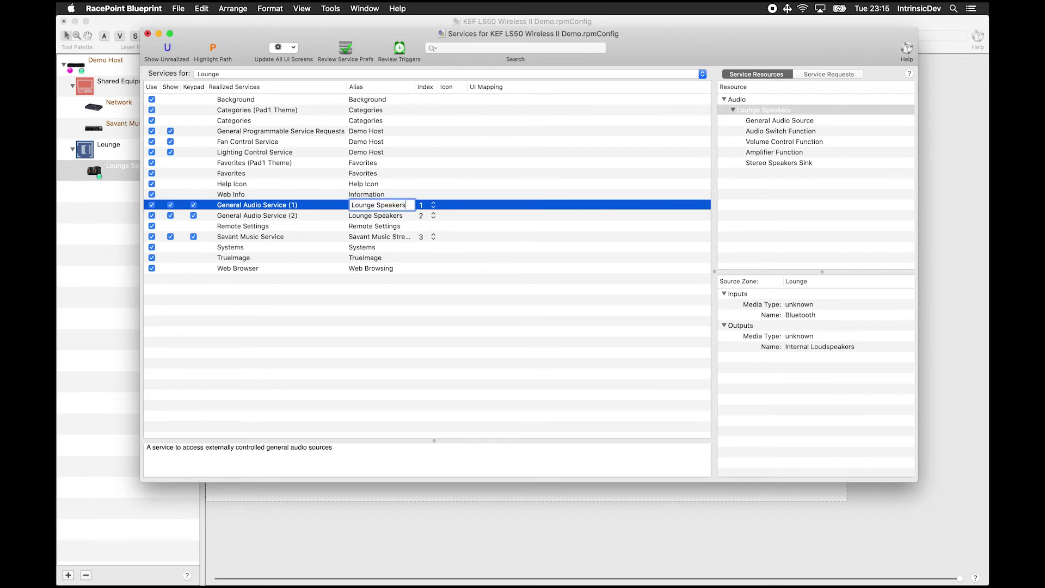
text(Bluetooth)
key(Return)
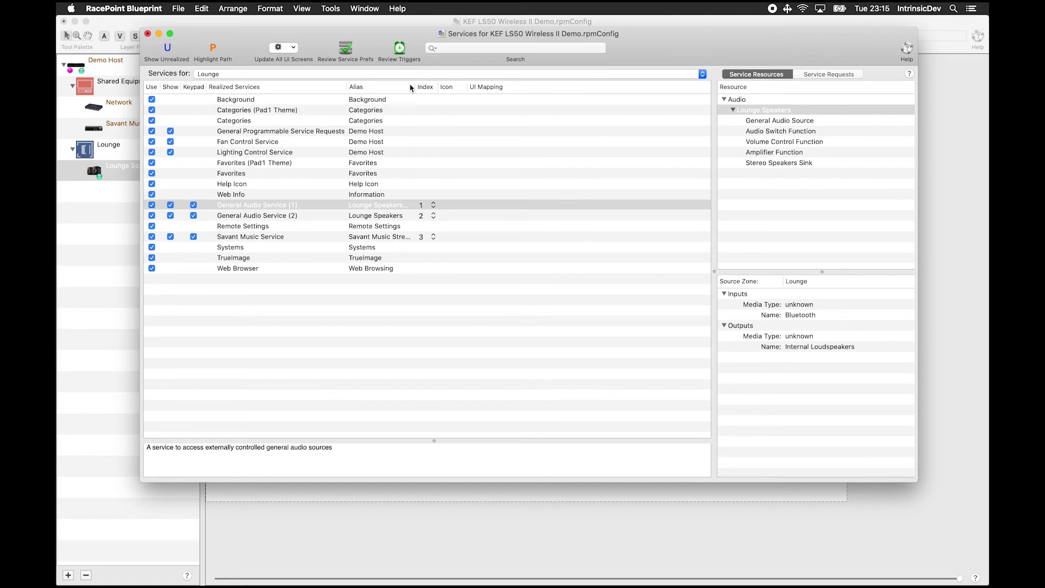
drag(414, 89, 450, 88)
Step: Set the alias of General Audio Service (2) to Lounge Speakers WiFi
click(394, 218)
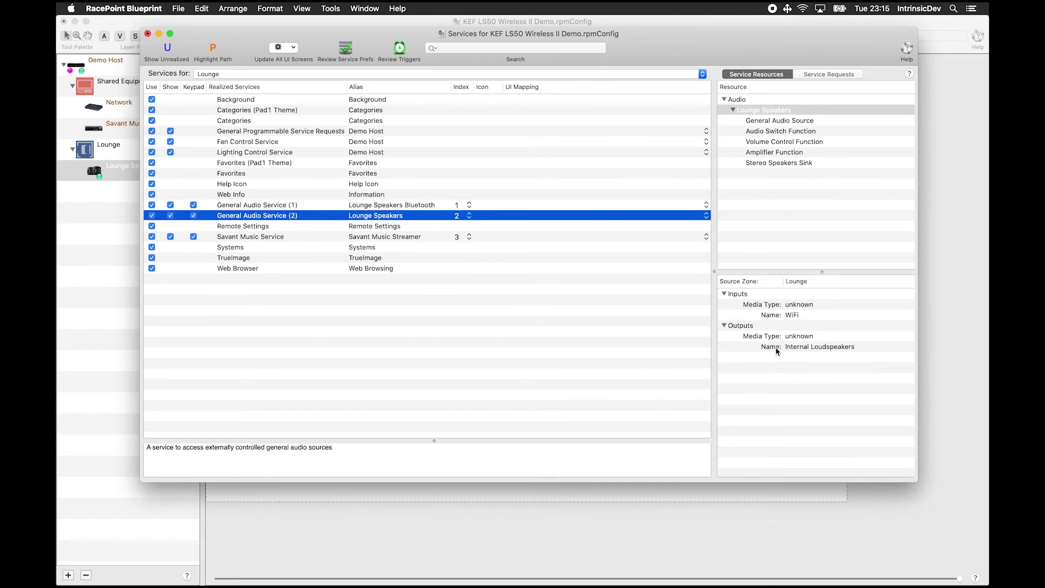
click(376, 218)
key(Right)
text(W)
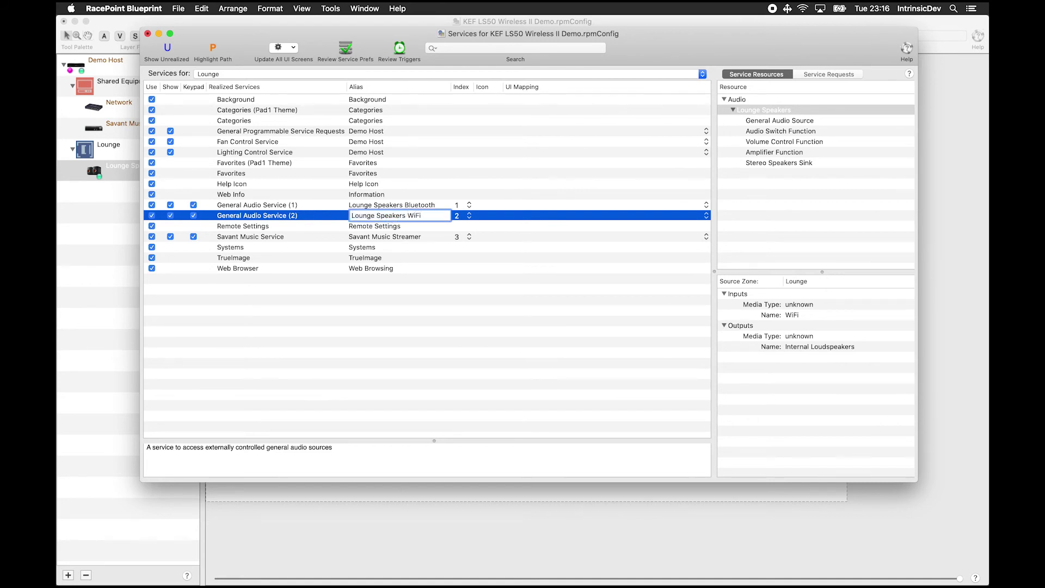
text(iFi)
key(Return)
click(395, 346)
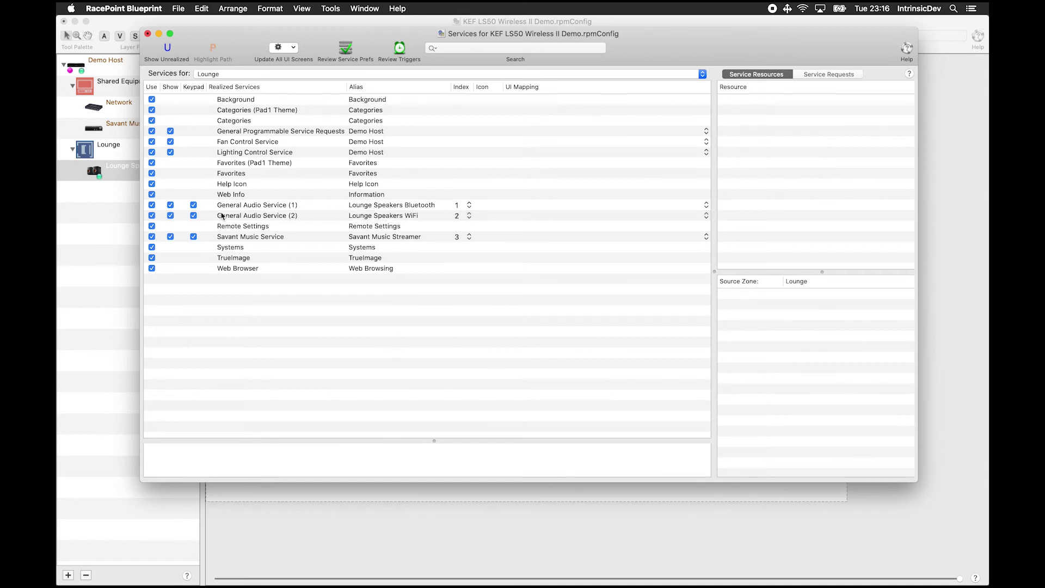
Step: Disable General Audio Service (1) and (2) for the Lounge, and review the Savant Music Service's resources before closing the services window
click(152, 206)
click(152, 216)
click(424, 236)
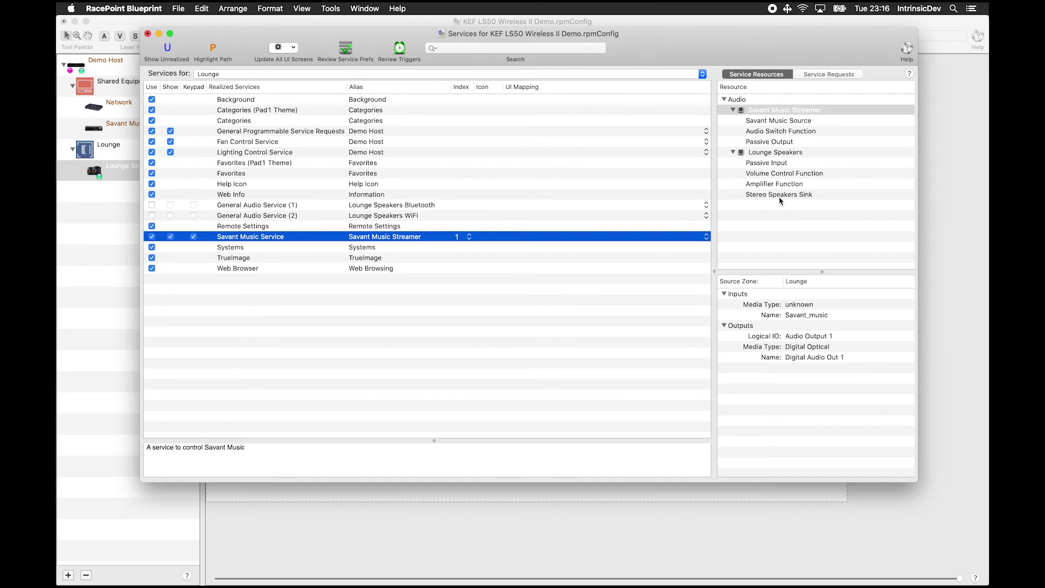
drag(645, 31, 656, 98)
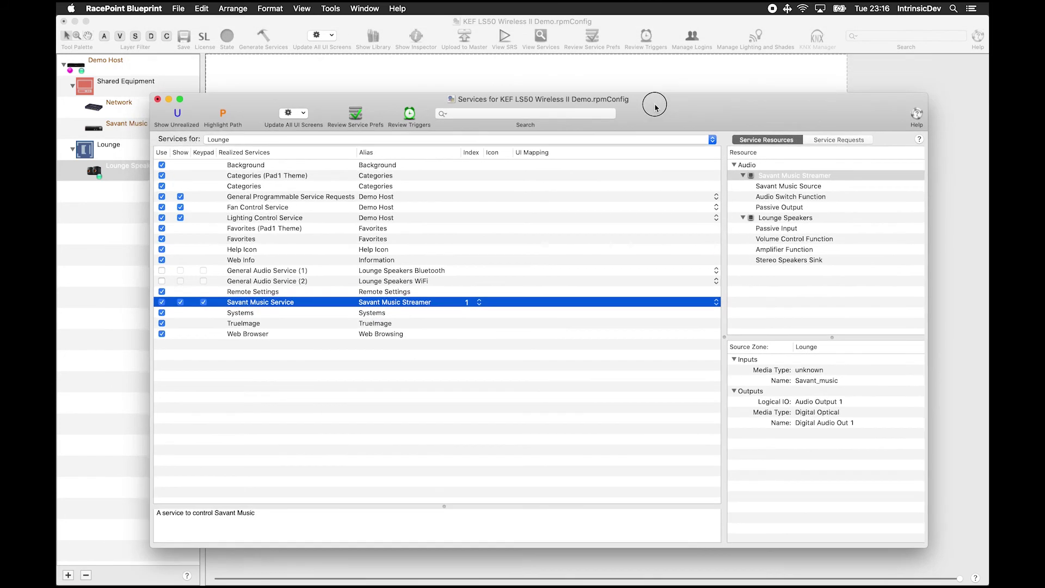
click(158, 100)
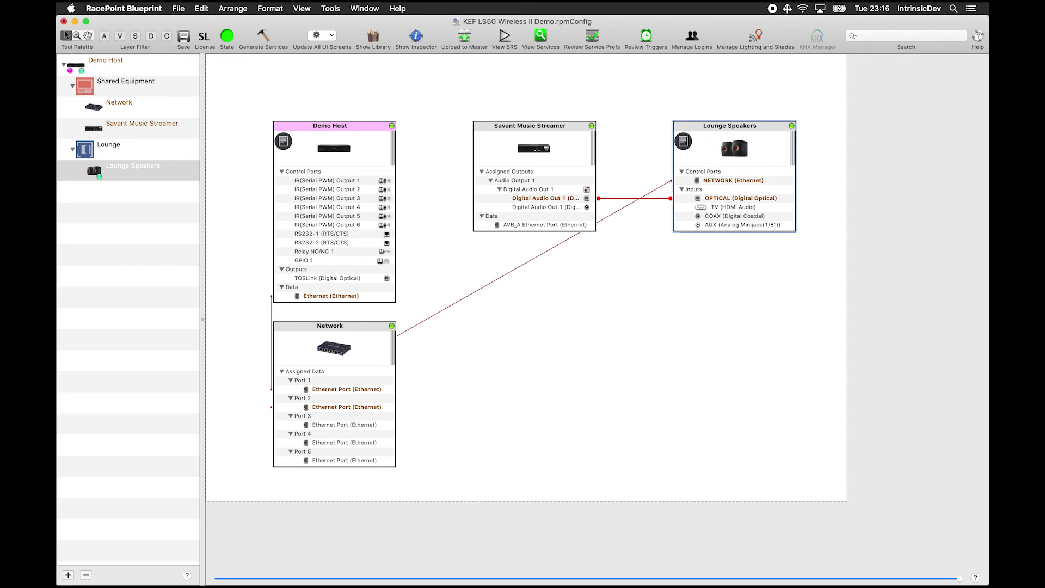
Step: Bring the System Monitor window into view to check the loudspeakers' MaximumVolume state, and return to RacePoint Blueprint
drag(1043, 160, 359, 69)
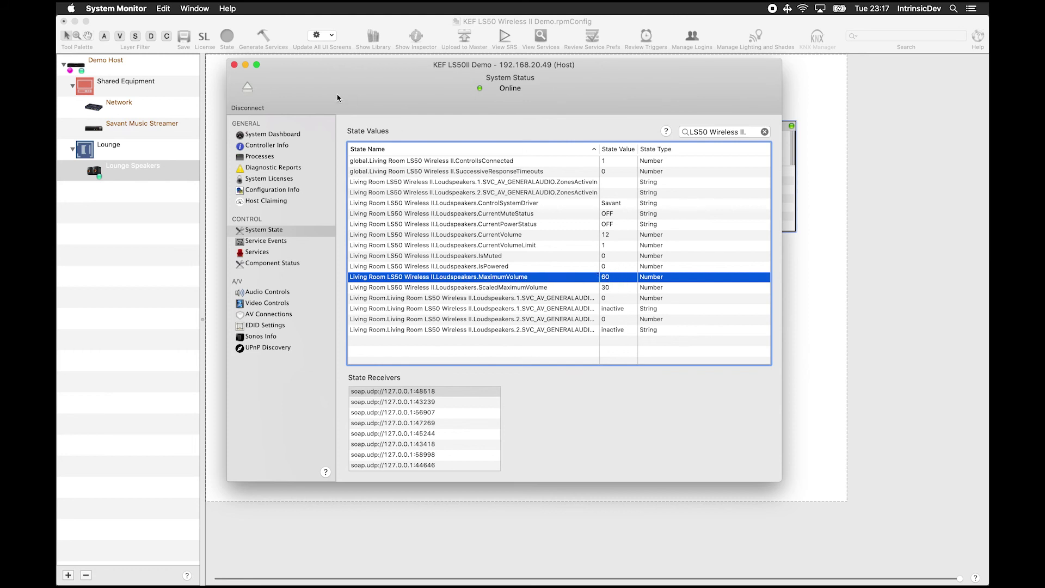
drag(320, 91, 989, 105)
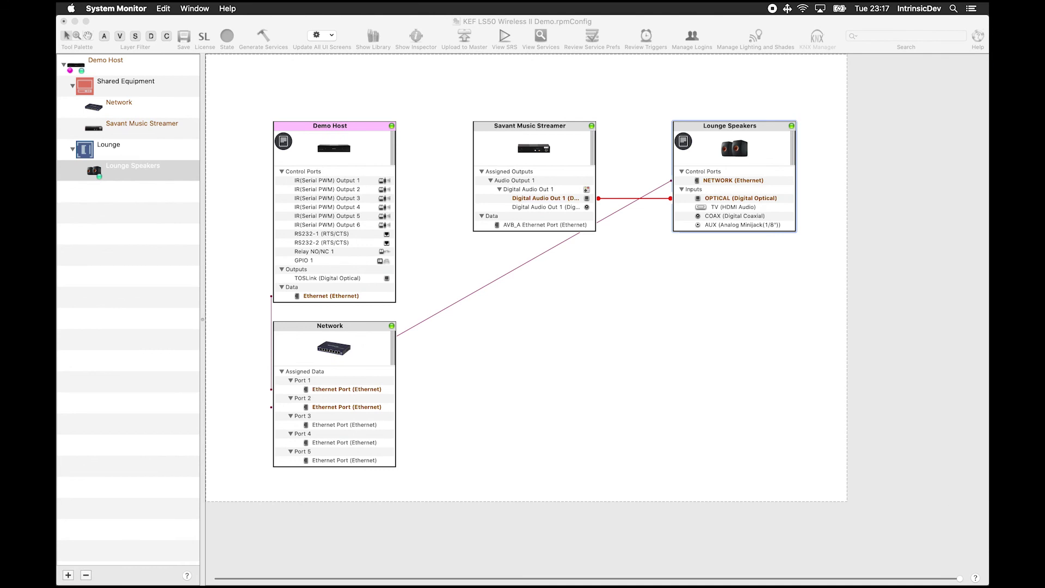
click(670, 250)
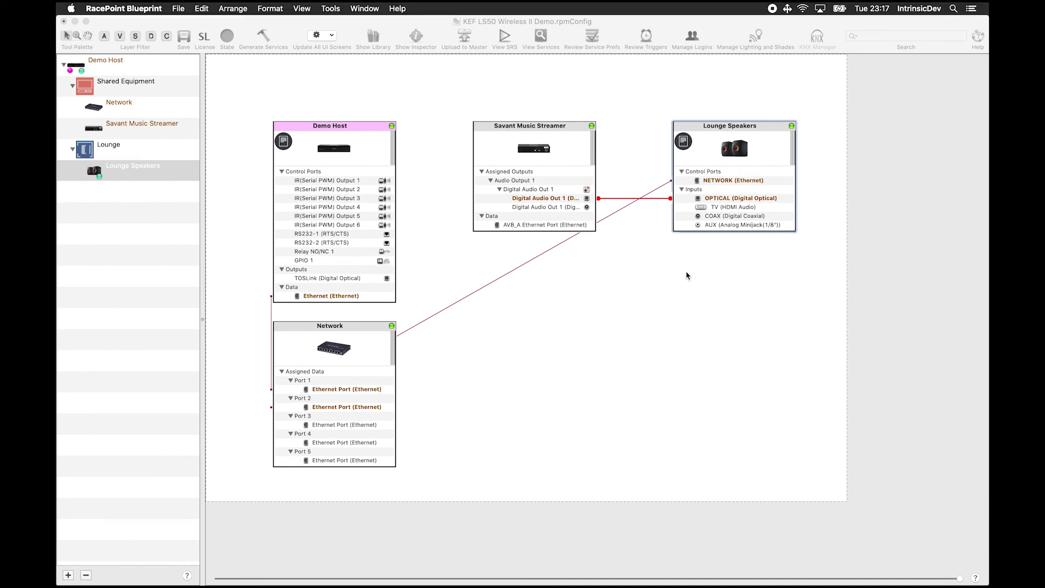
Step: Set the maximum value of the Lounge Speakers' volume state variable to 60 in the inspector, and close it
double_click(708, 148)
drag(673, 86, 445, 60)
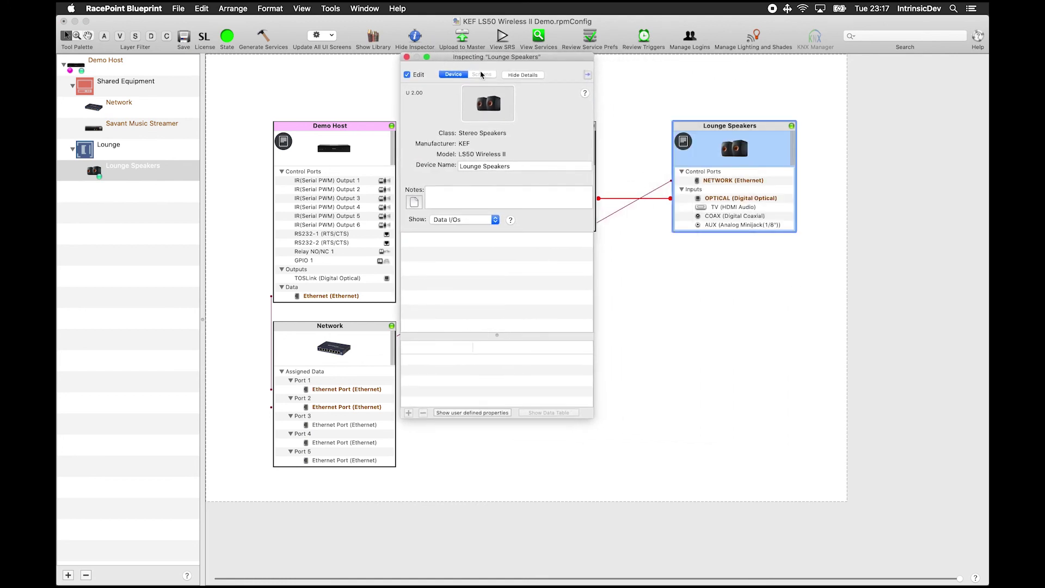
click(474, 222)
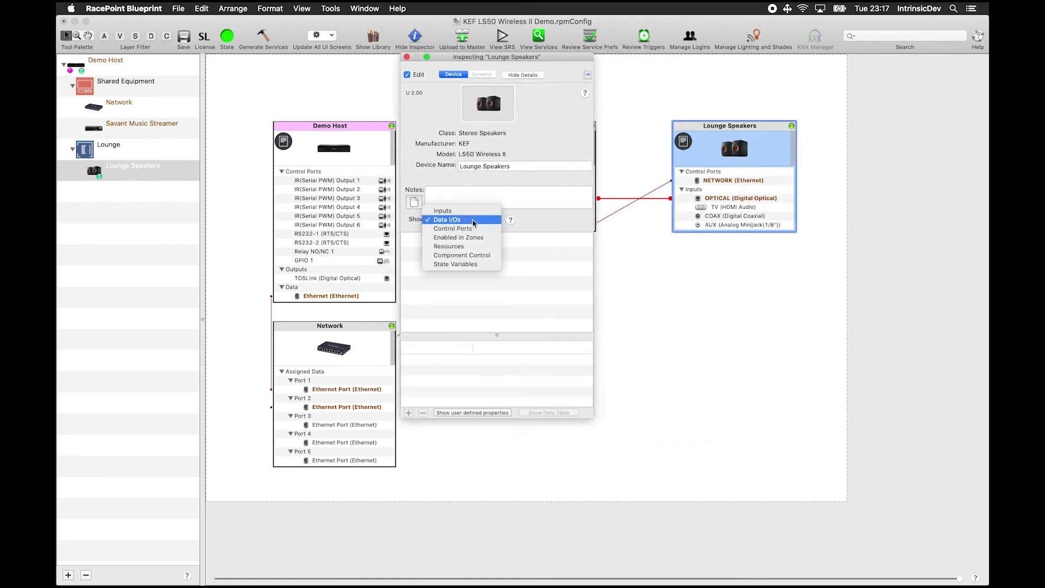
click(475, 265)
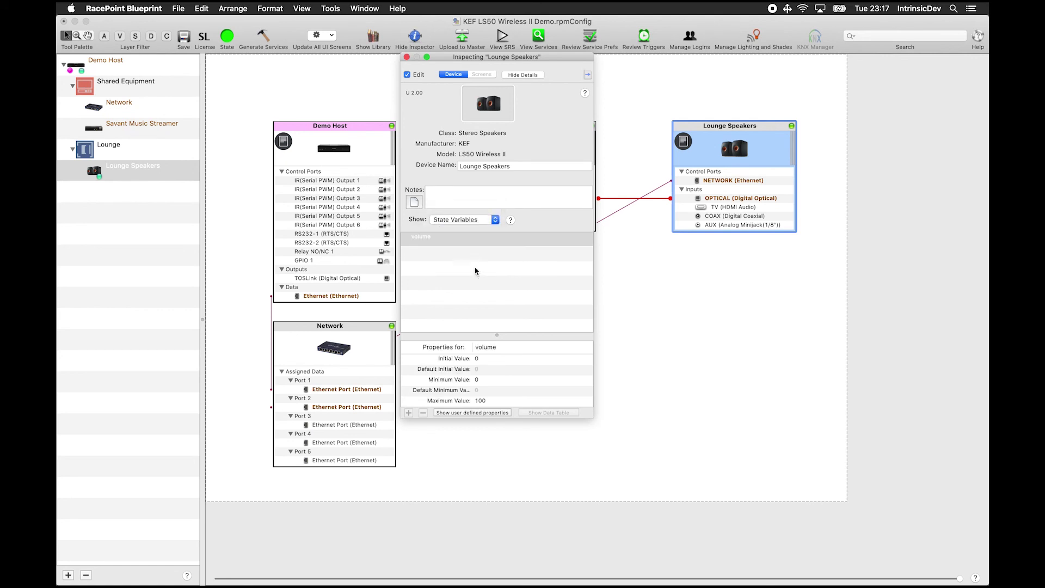
click(434, 239)
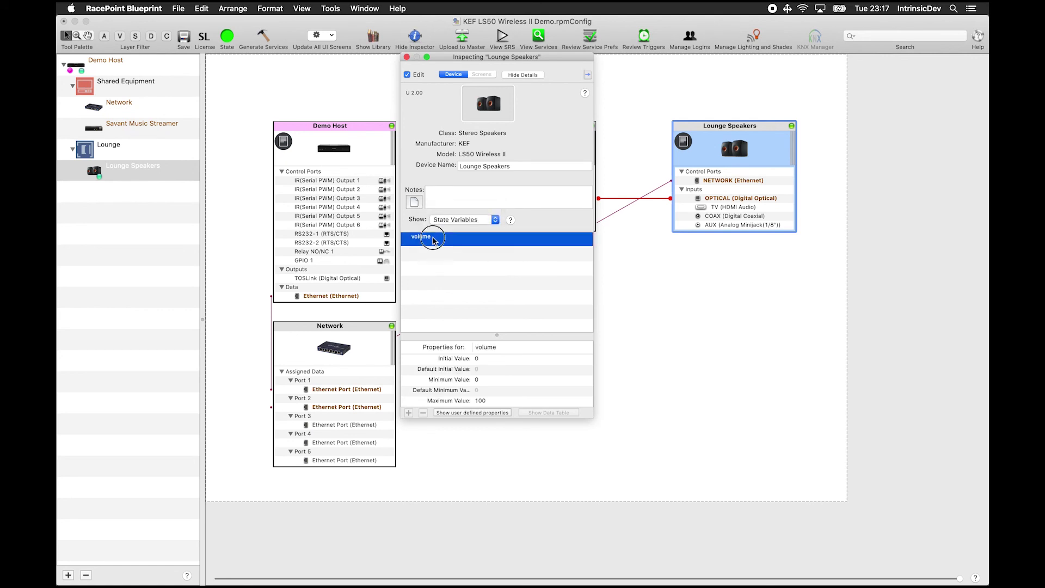
click(482, 402)
click(482, 401)
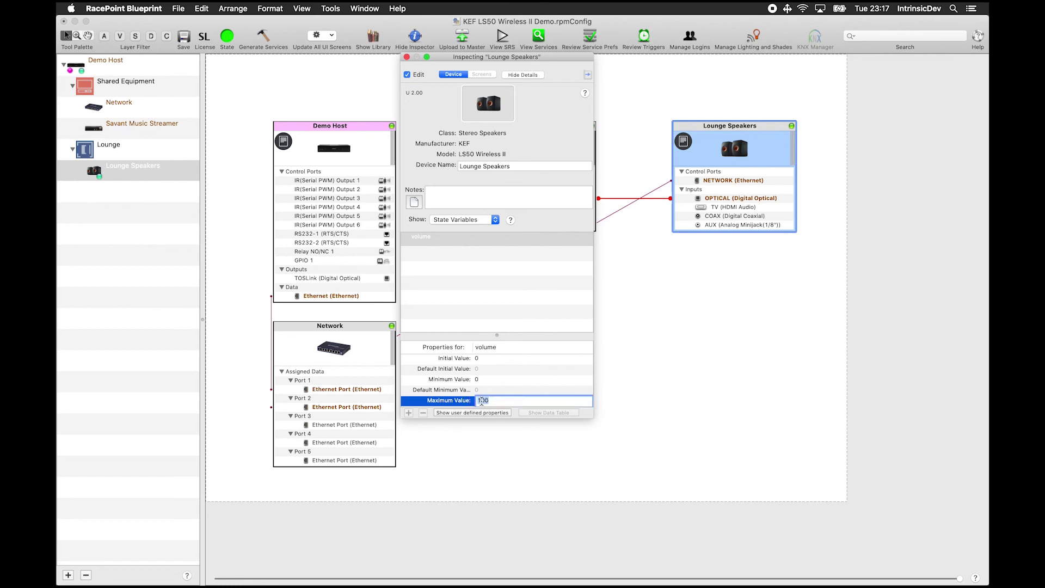
text(60)
key(Return)
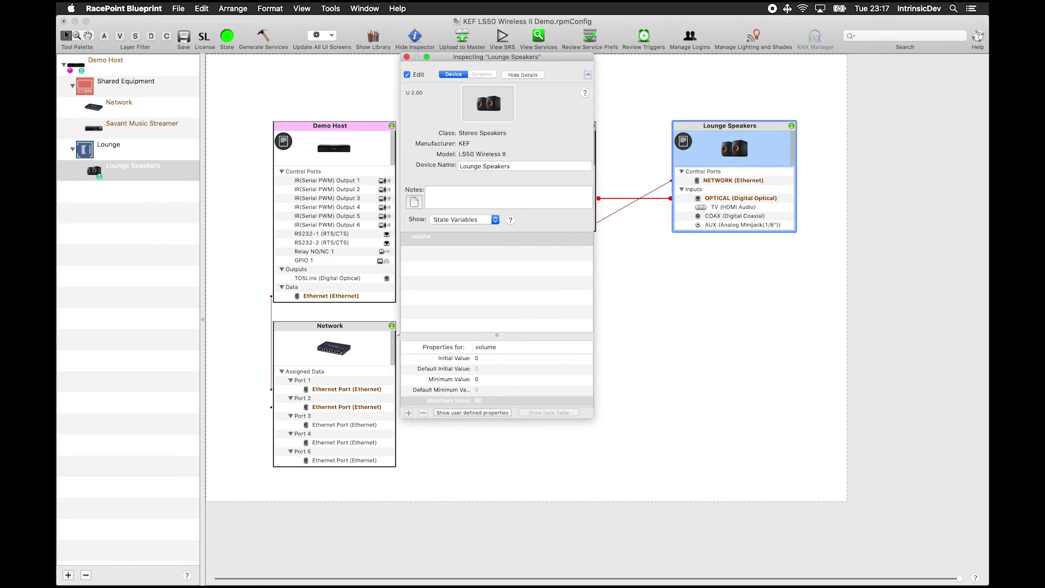
click(492, 380)
click(657, 336)
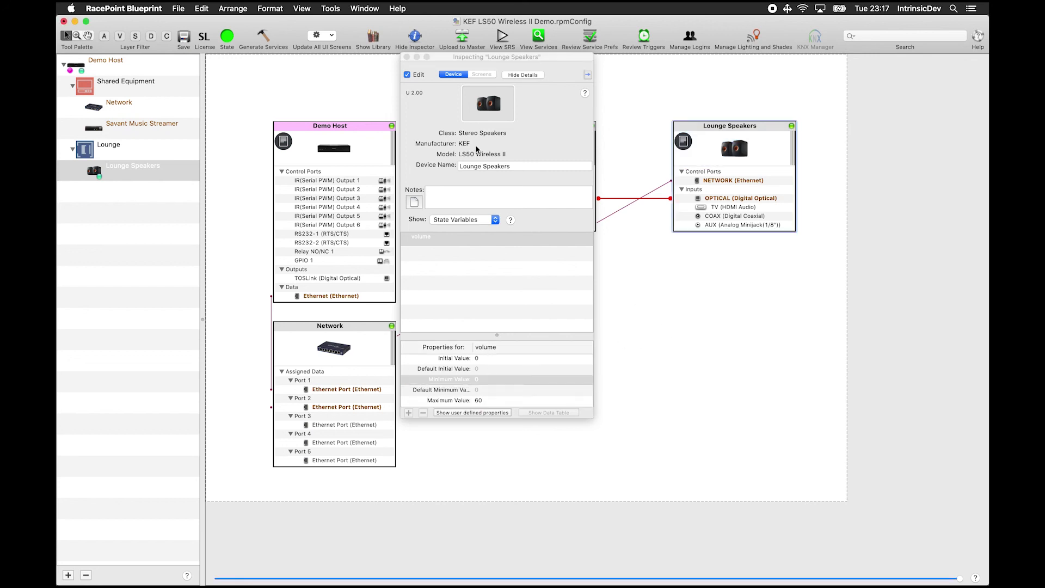
click(407, 57)
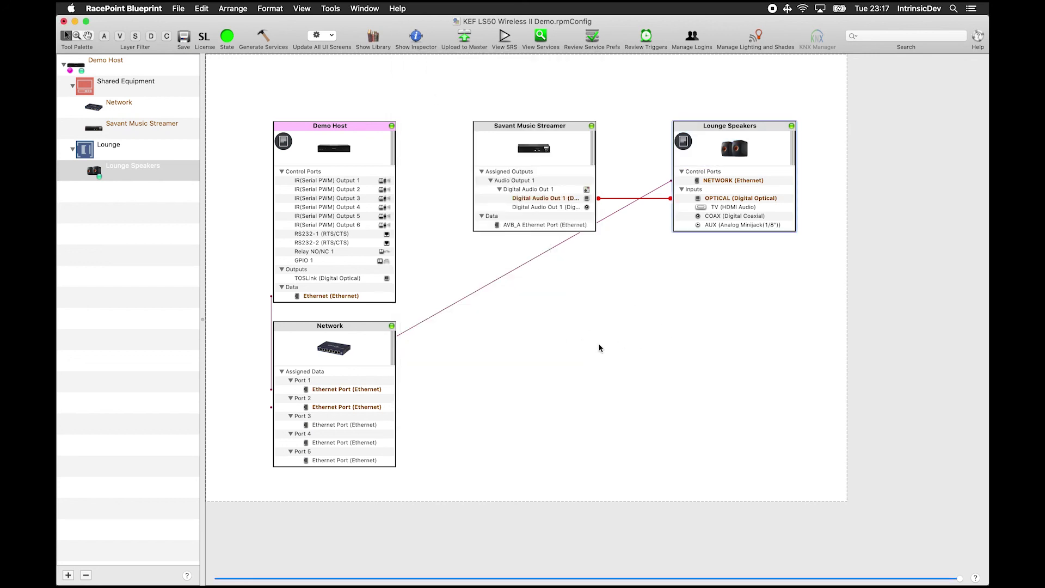